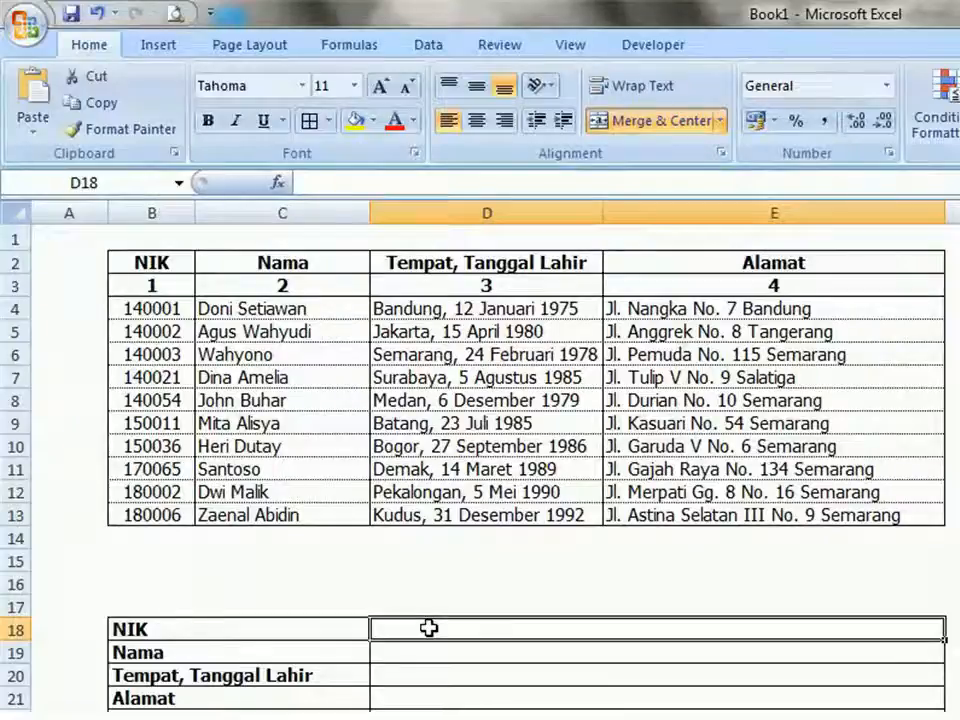
Enter the NIK of the first person in the data table into cell D18
{"action": "type", "text": "14"}
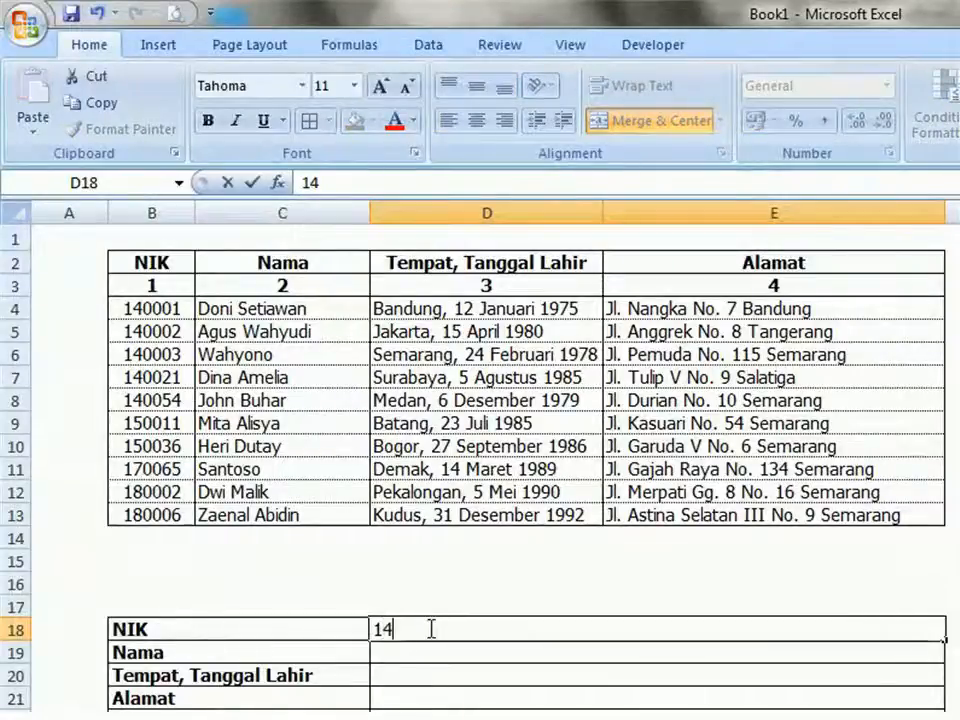
{"action": "type", "text": "000"}
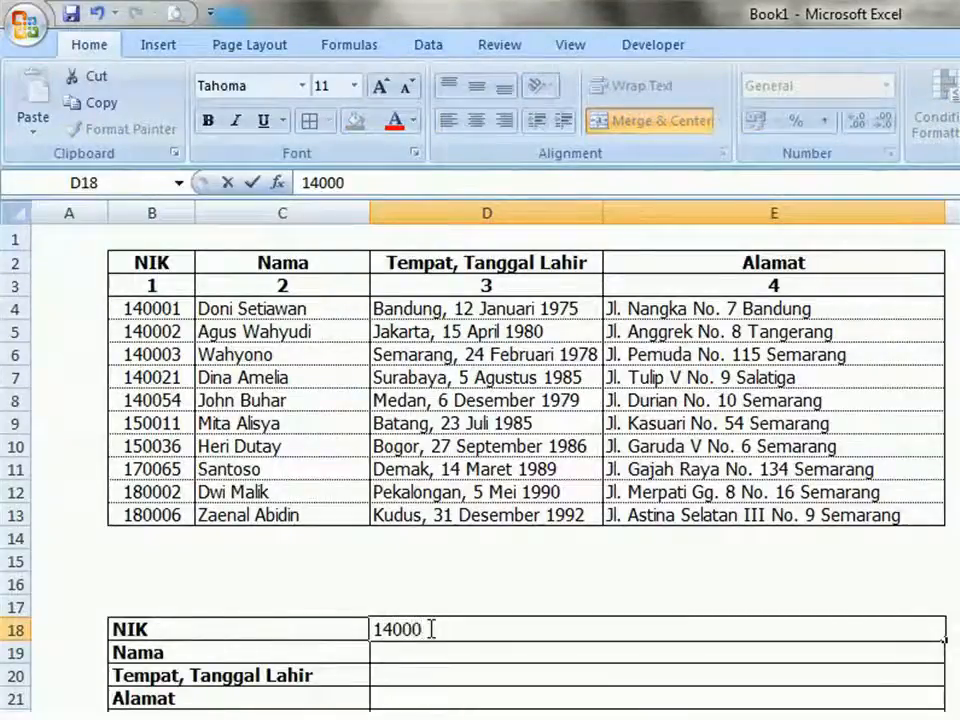
{"action": "key", "text": "Return"}
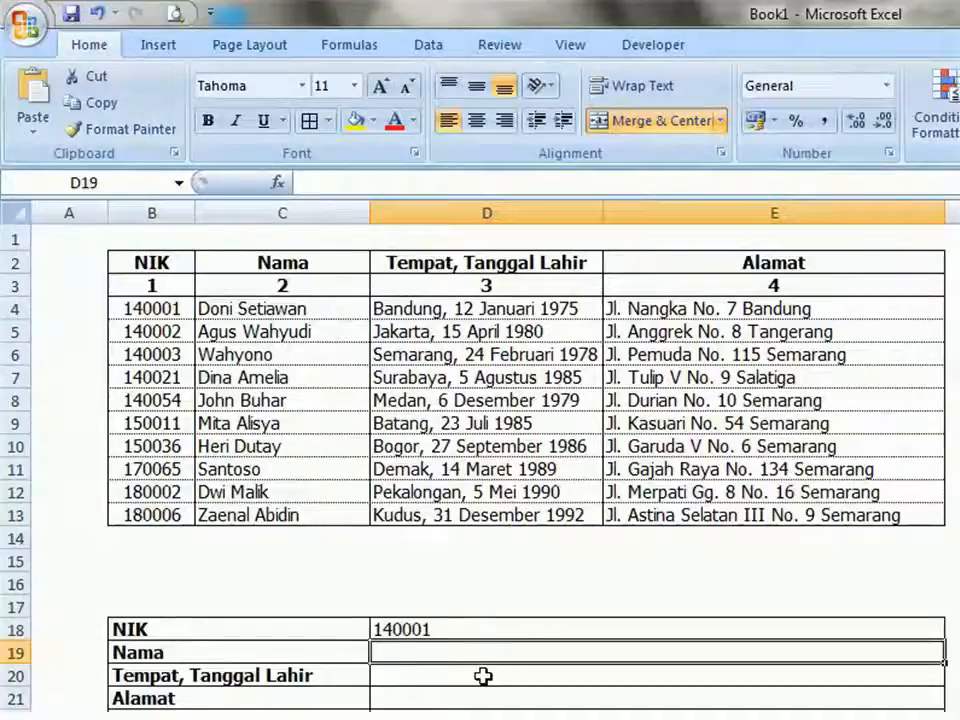
Fill the Nama field in D19 with the exact-match formula =VLOOKUP(D18;B2:E13;2;FALSE)
{"action": "type", "text": "=vl"}
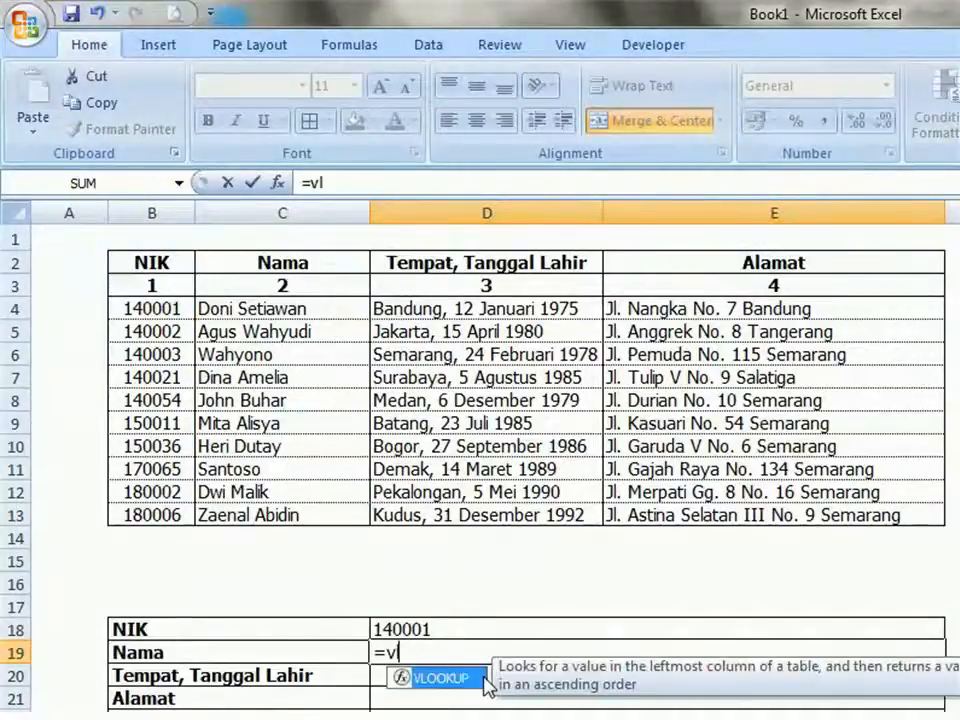
{"action": "type", "text": "ookup("}
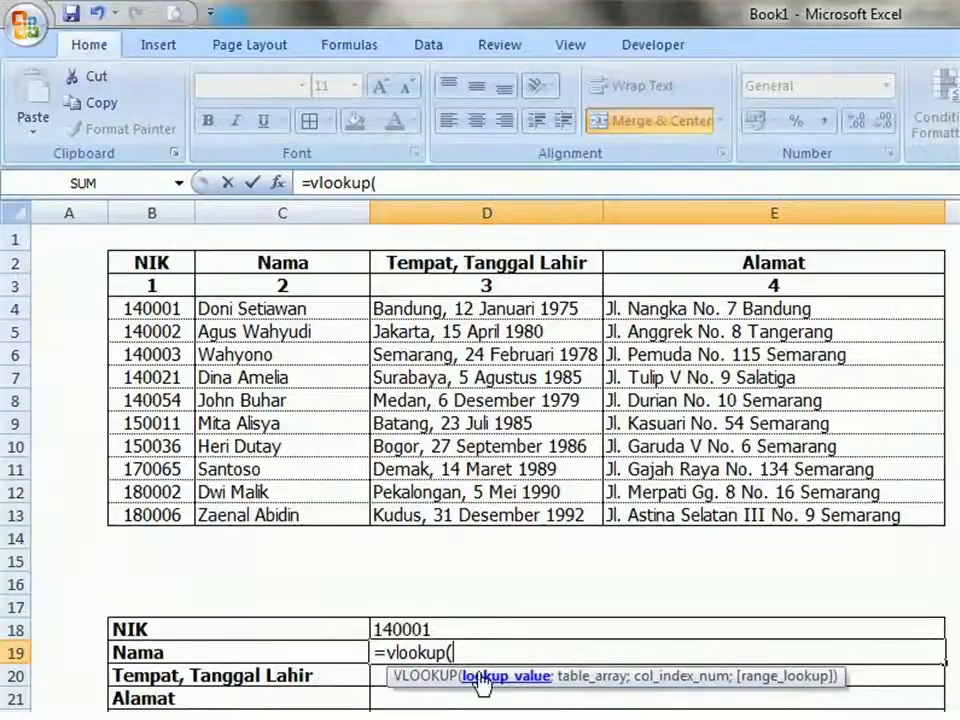
{"action": "left_click", "coordinate": [388, 622]}
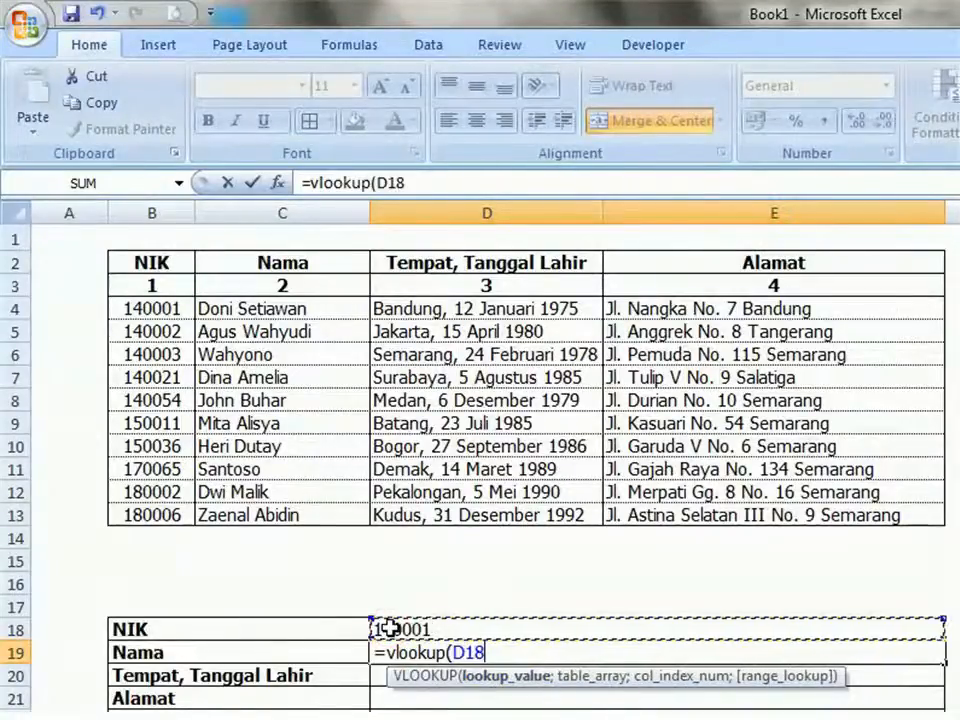
{"action": "type", "text": ";"}
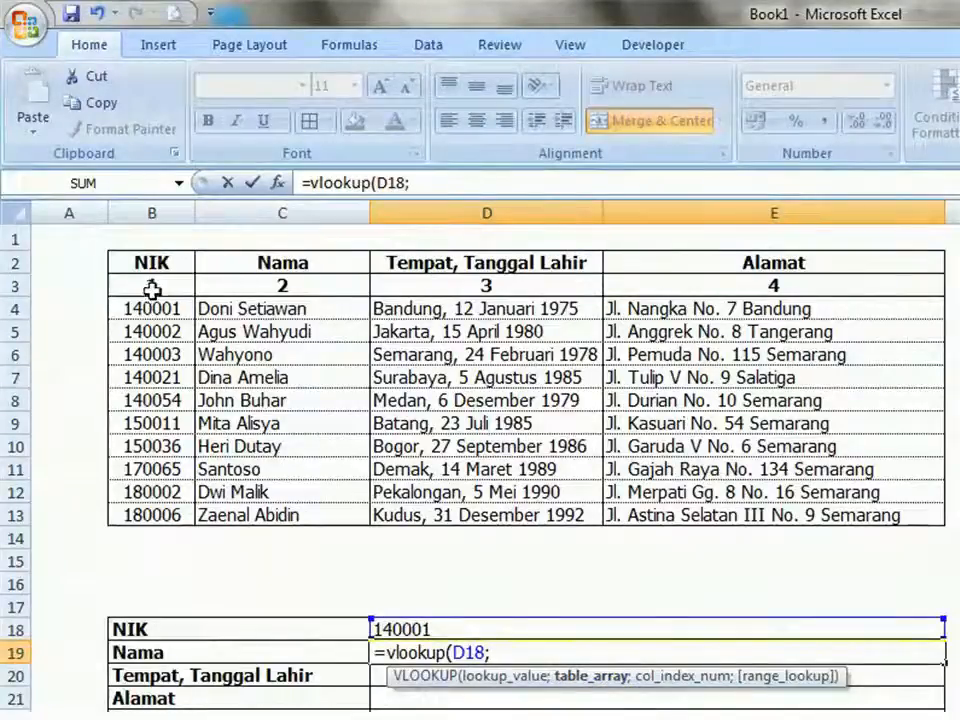
{"action": "left_click_drag", "start_coordinate": [143, 263], "coordinate": [827, 519]}
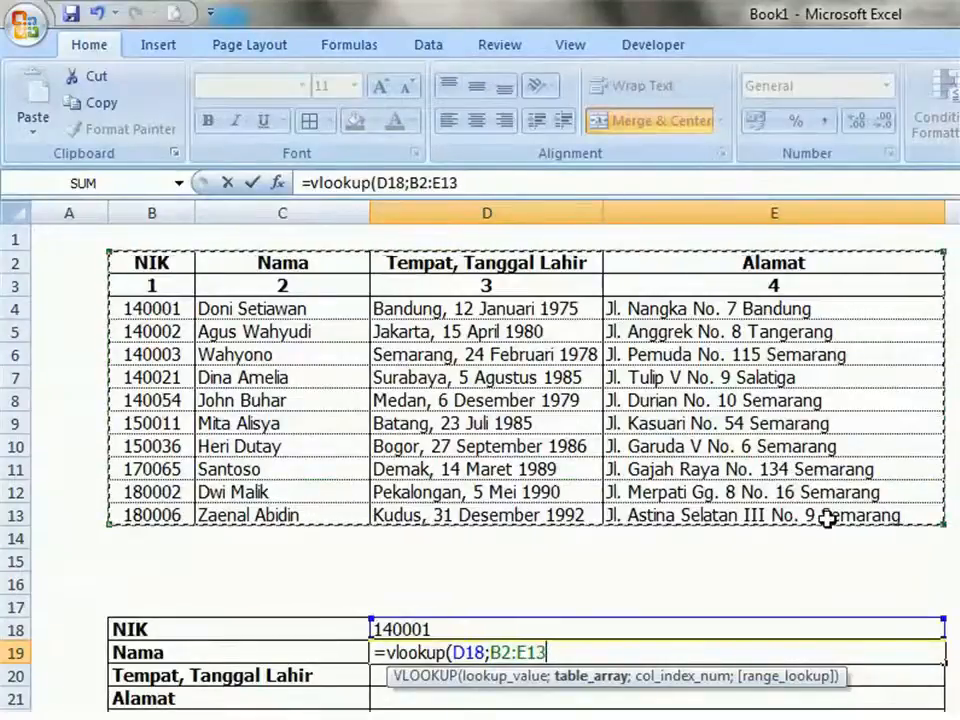
{"action": "type", "text": ";"}
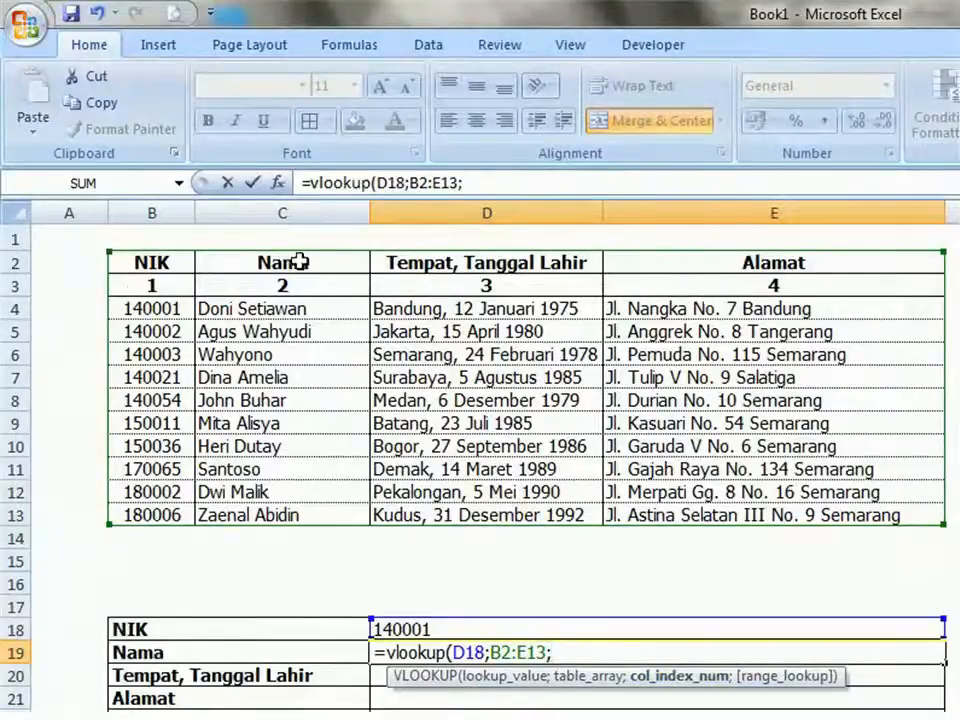
{"action": "type", "text": "2;"}
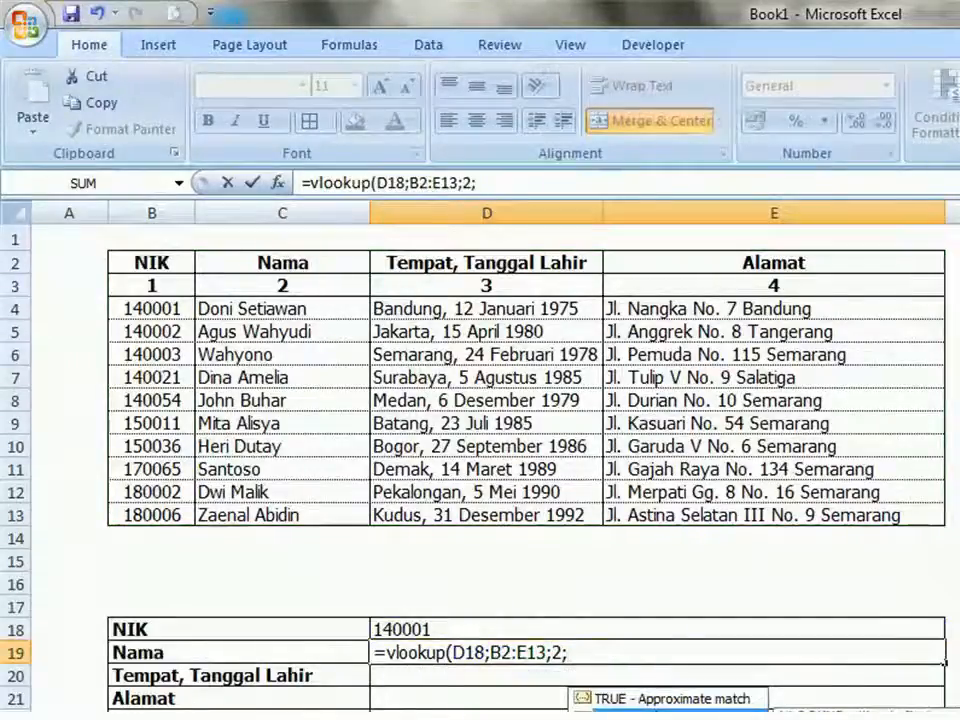
{"action": "double_click", "coordinate": [650, 715]}
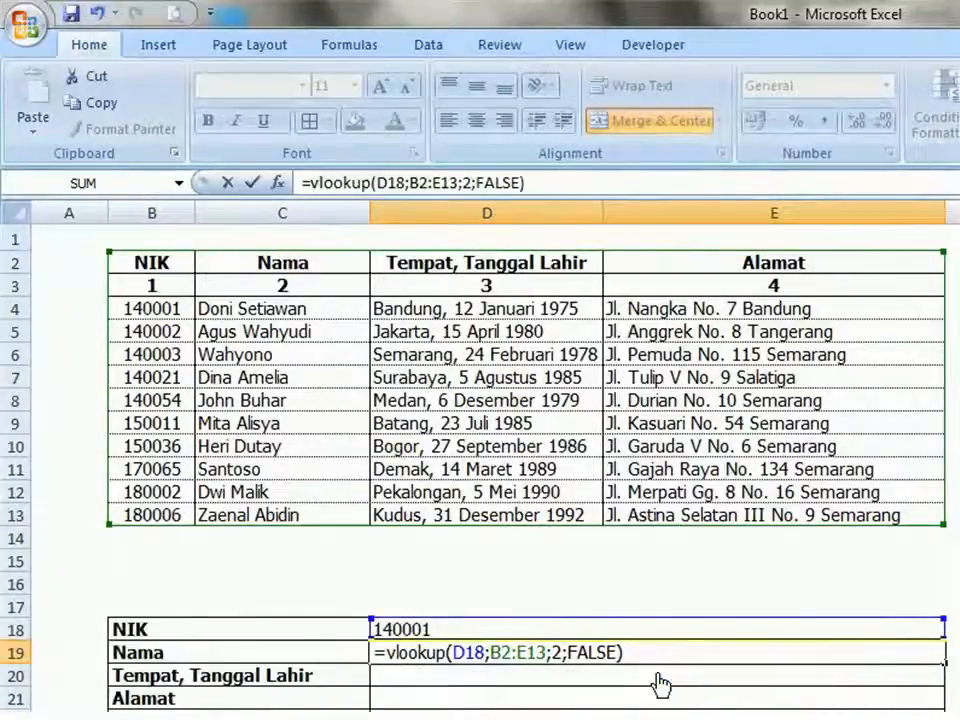
{"action": "key", "text": "Return"}
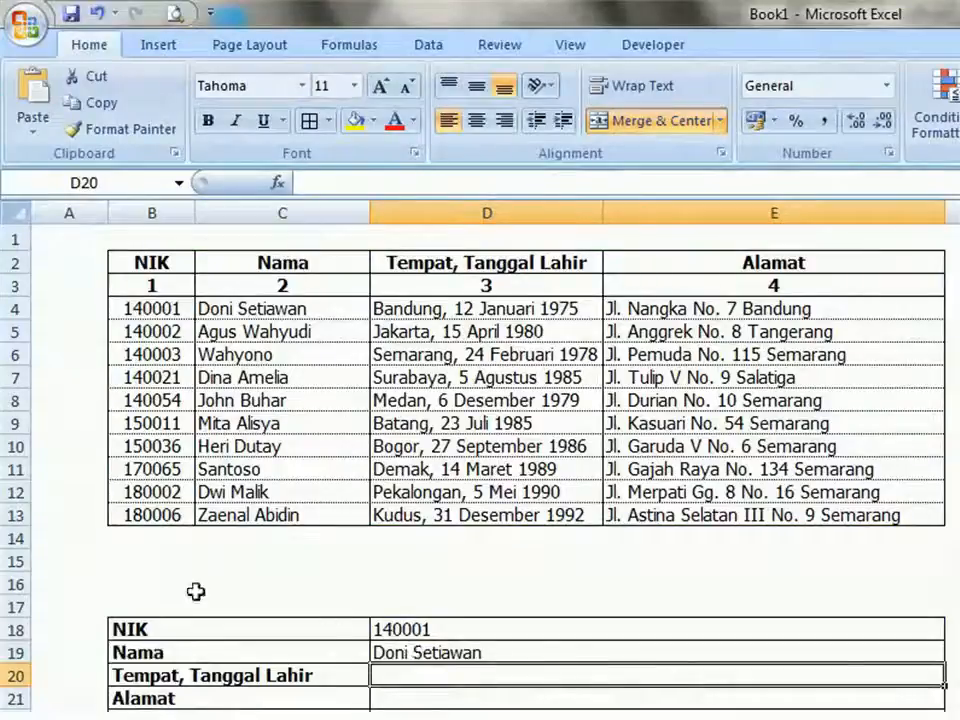
Fill the Tempat, Tanggal Lahir field in D20 with the exact-match formula =VLOOKUP(D18;B2:E13;3;FALSE)
{"action": "left_click", "coordinate": [218, 680]}
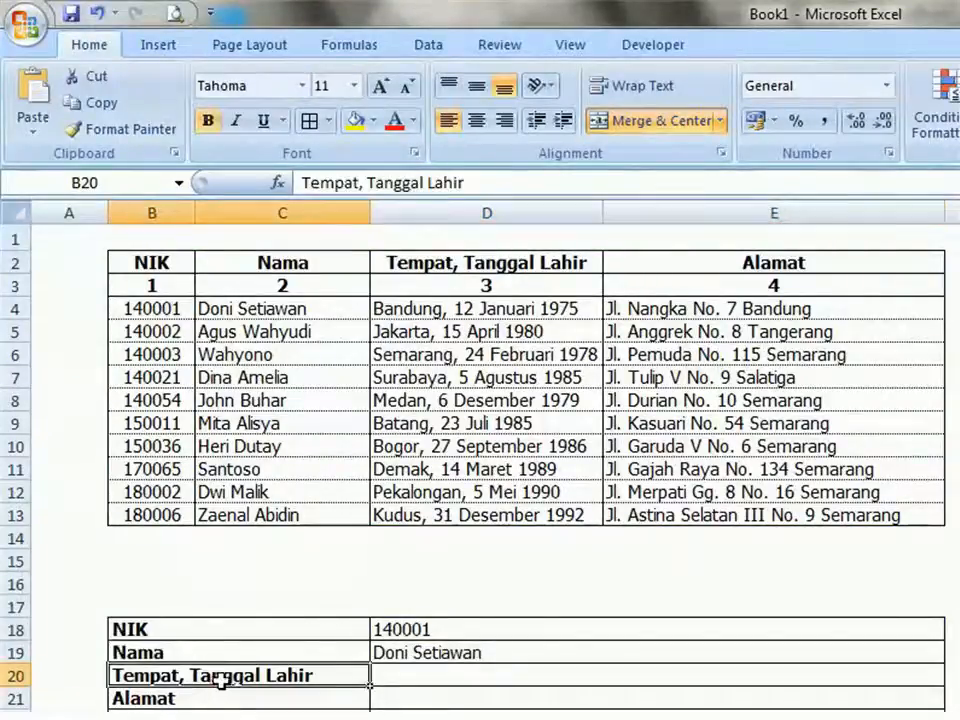
{"action": "left_click", "coordinate": [485, 212]}
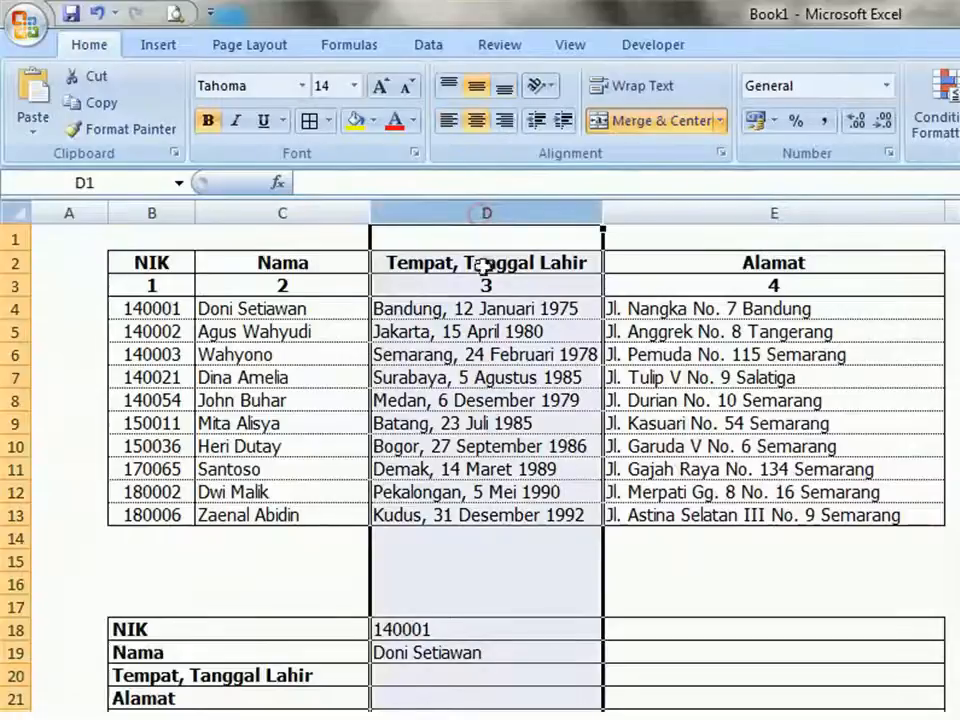
{"action": "left_click", "coordinate": [491, 671]}
{"action": "type", "text": "="}
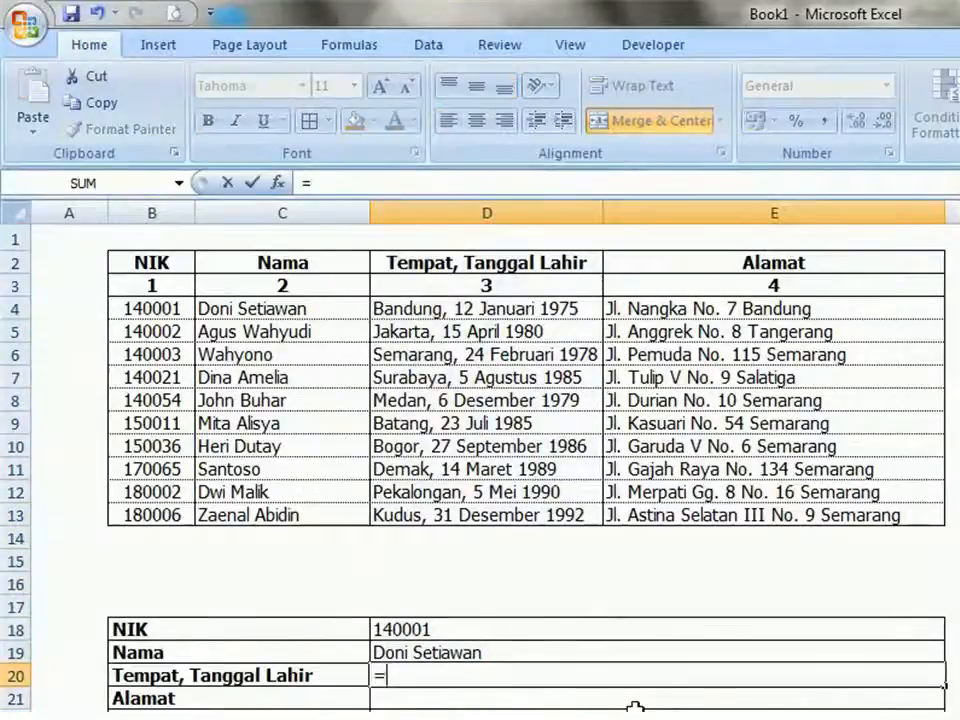
{"action": "type", "text": "vlookup"}
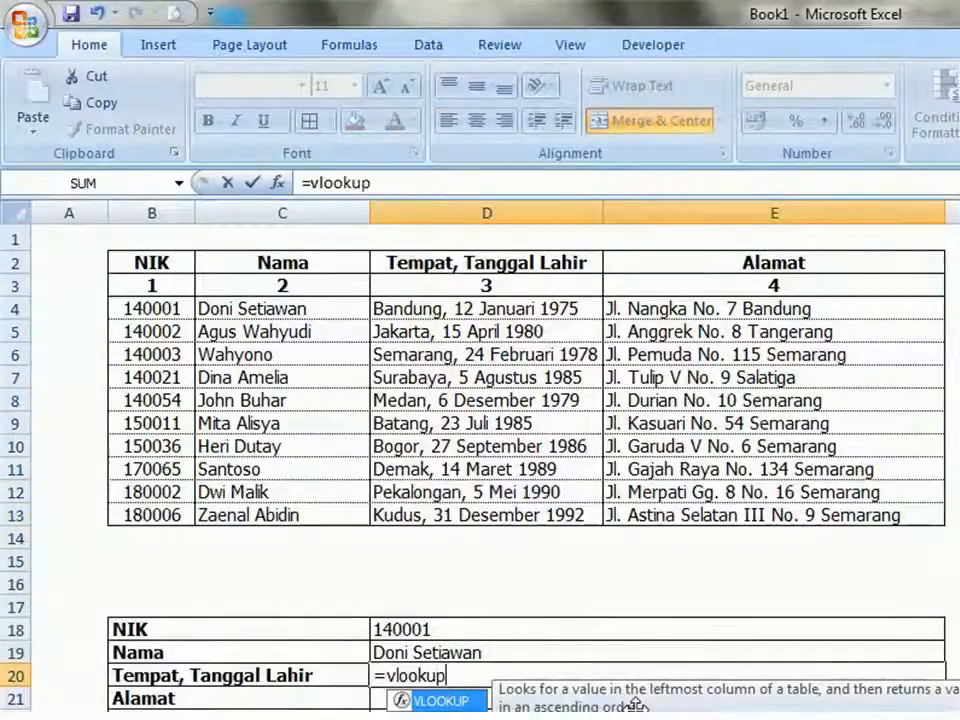
{"action": "type", "text": "("}
{"action": "left_click", "coordinate": [411, 628]}
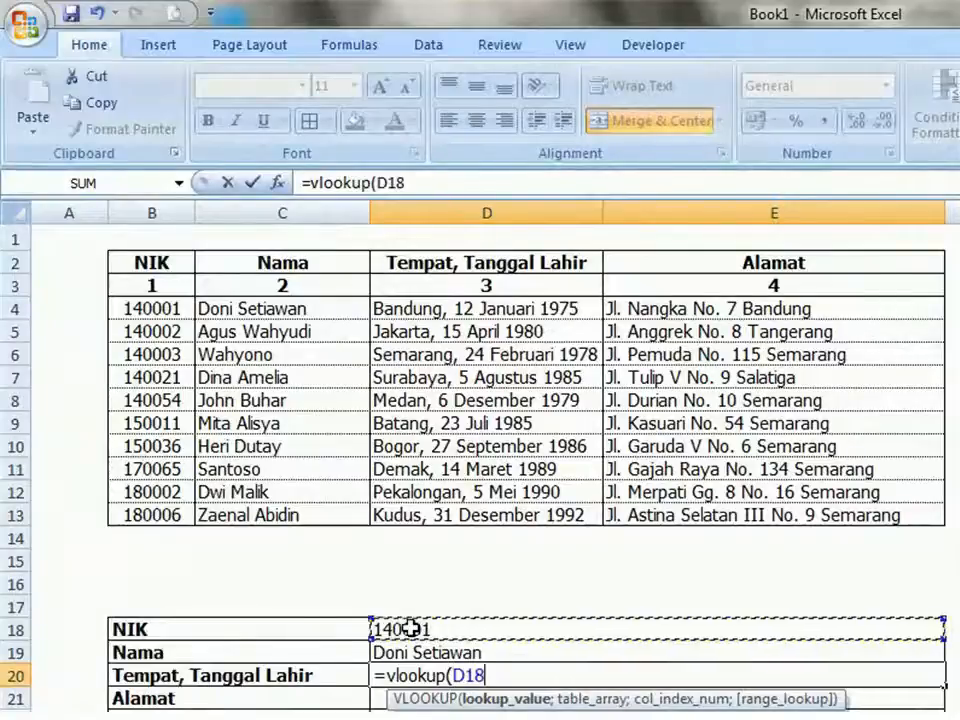
{"action": "type", "text": ";"}
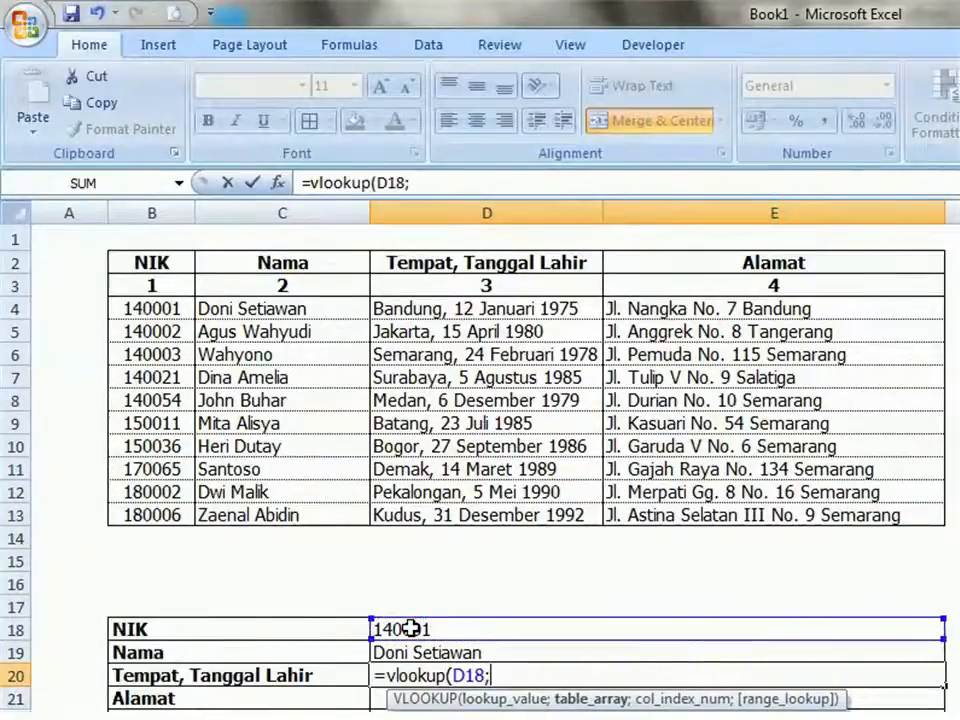
{"action": "left_click_drag", "start_coordinate": [146, 262], "coordinate": [822, 515]}
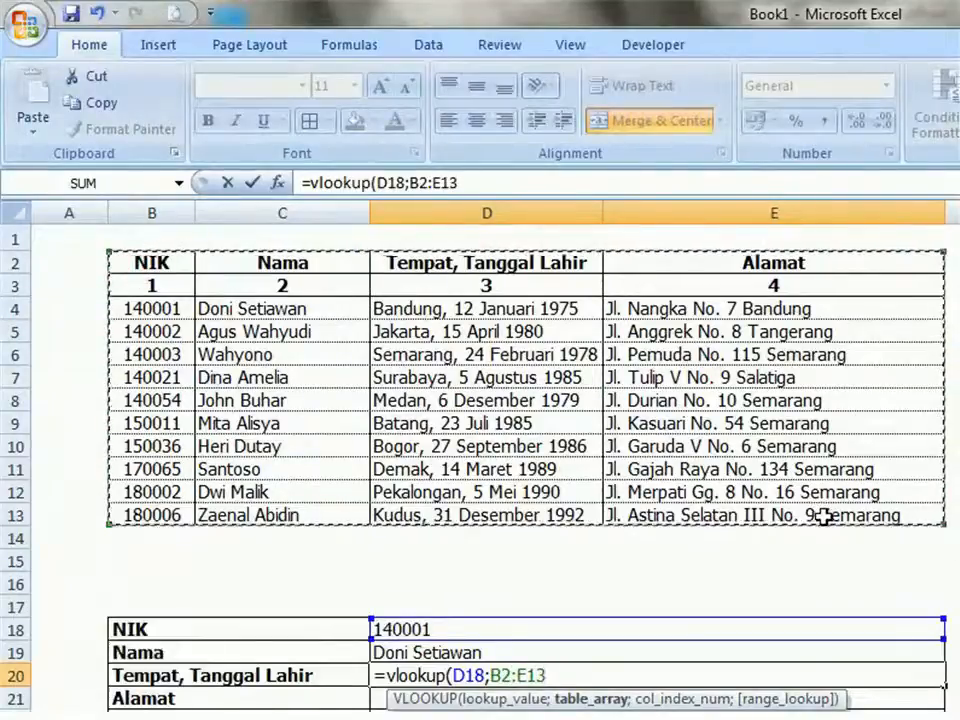
{"action": "type", "text": ";"}
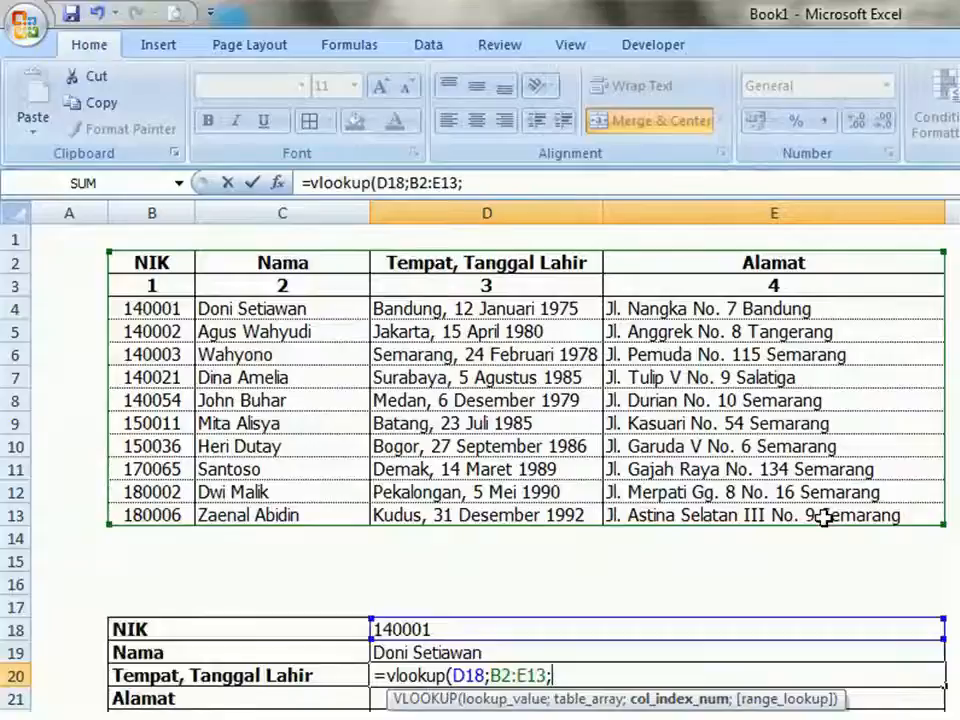
{"action": "type", "text": "3"}
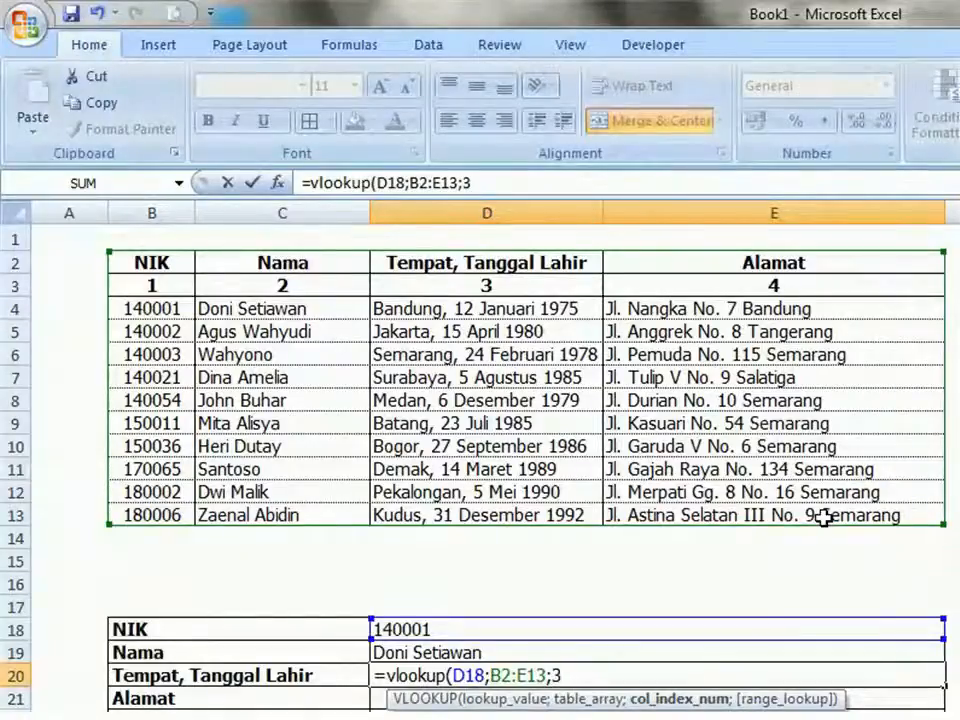
{"action": "type", "text": ";"}
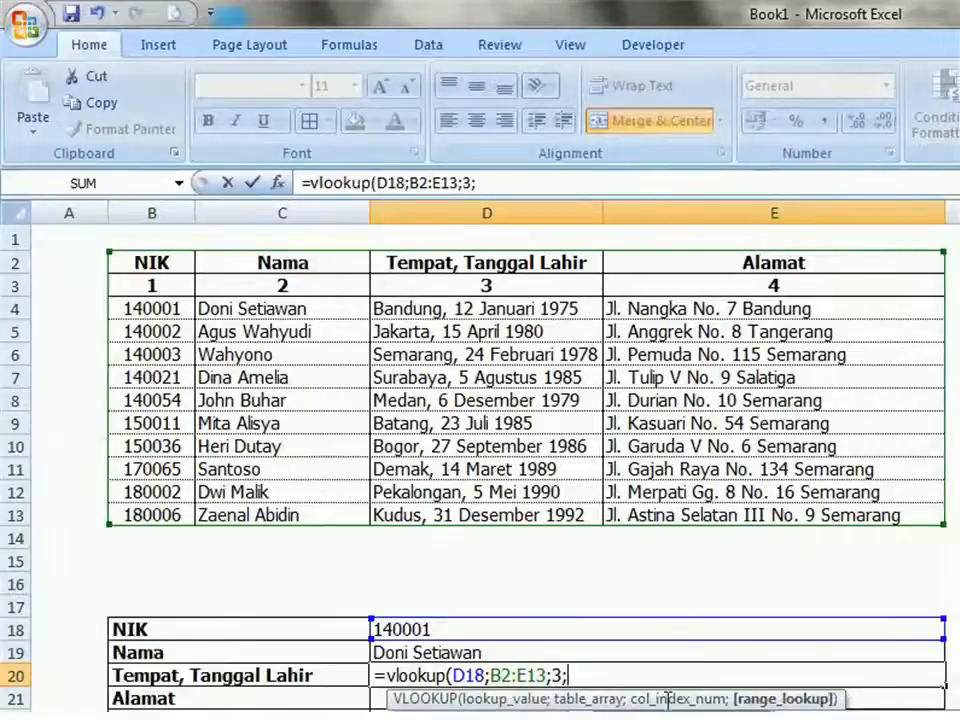
{"action": "key", "text": "Return"}
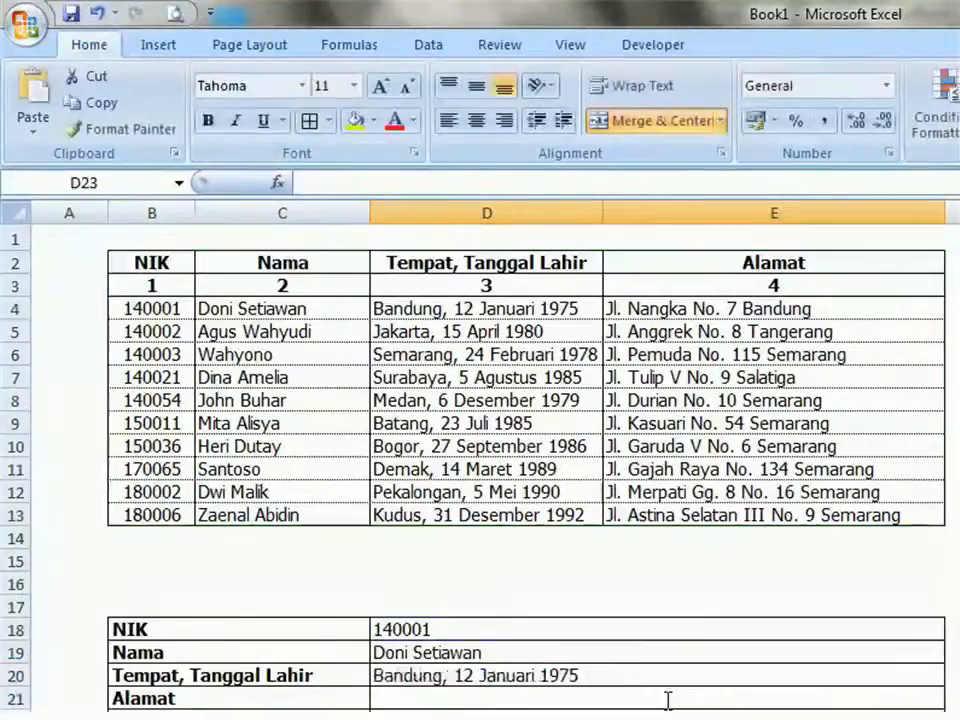
Fill the Alamat field in D21 with the exact-match formula =VLOOKUP(D18;B2:E13;4;FALSE)
{"action": "left_click", "coordinate": [557, 698]}
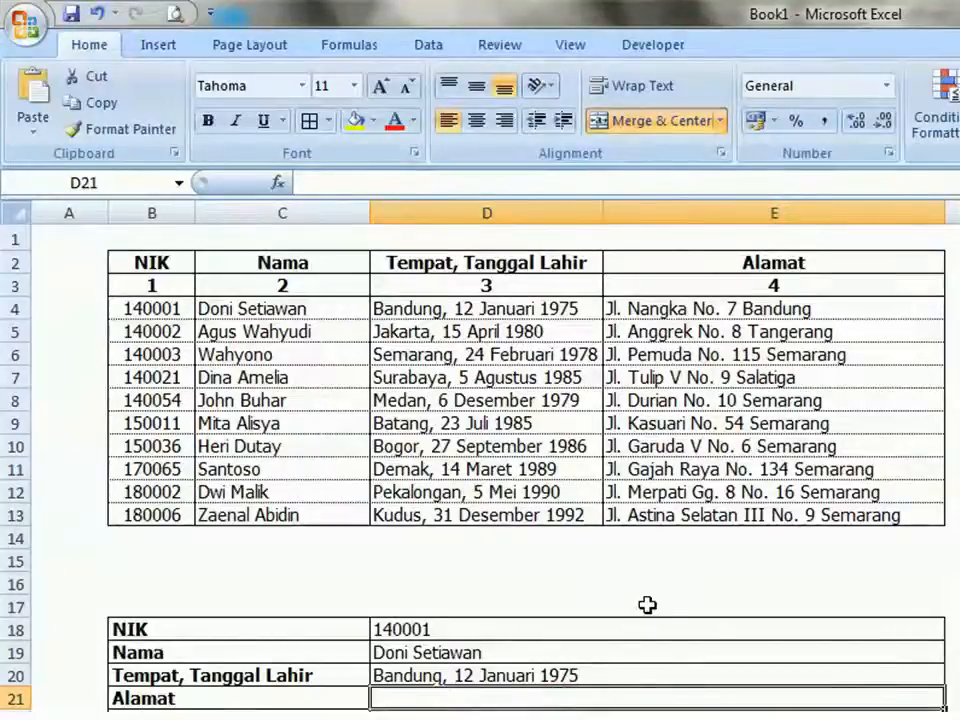
{"action": "type", "text": "=vlo"}
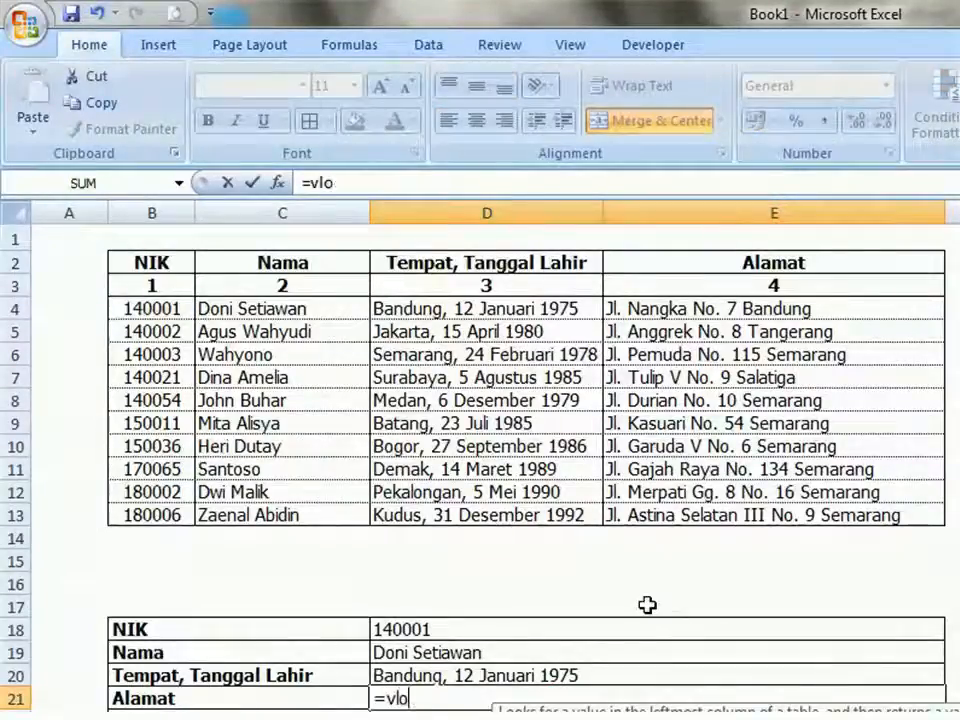
{"action": "type", "text": "okup("}
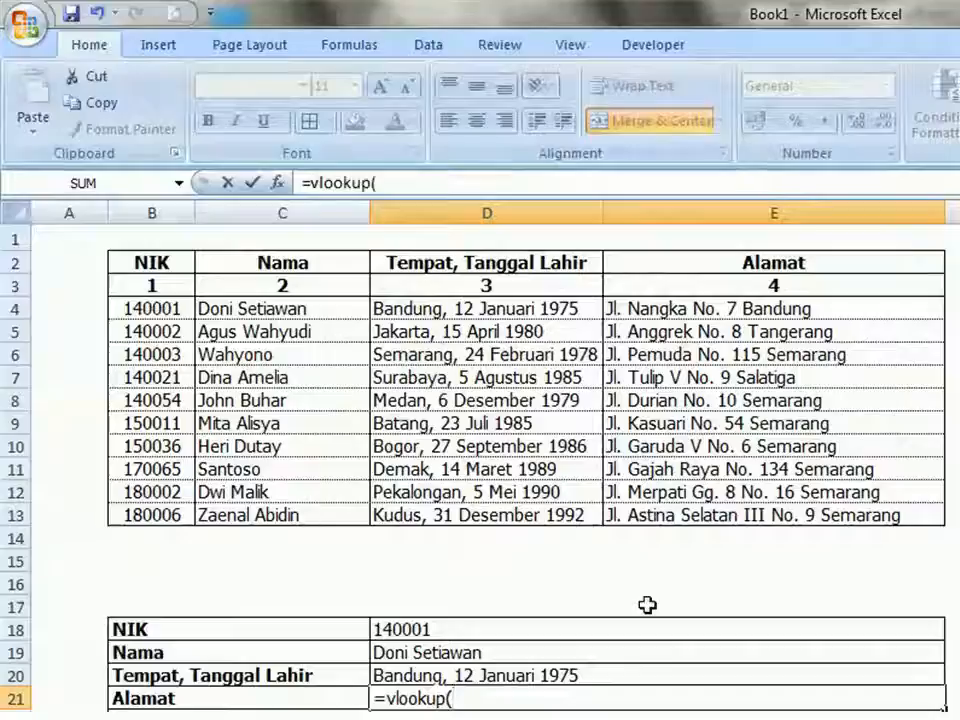
{"action": "left_click", "coordinate": [481, 629]}
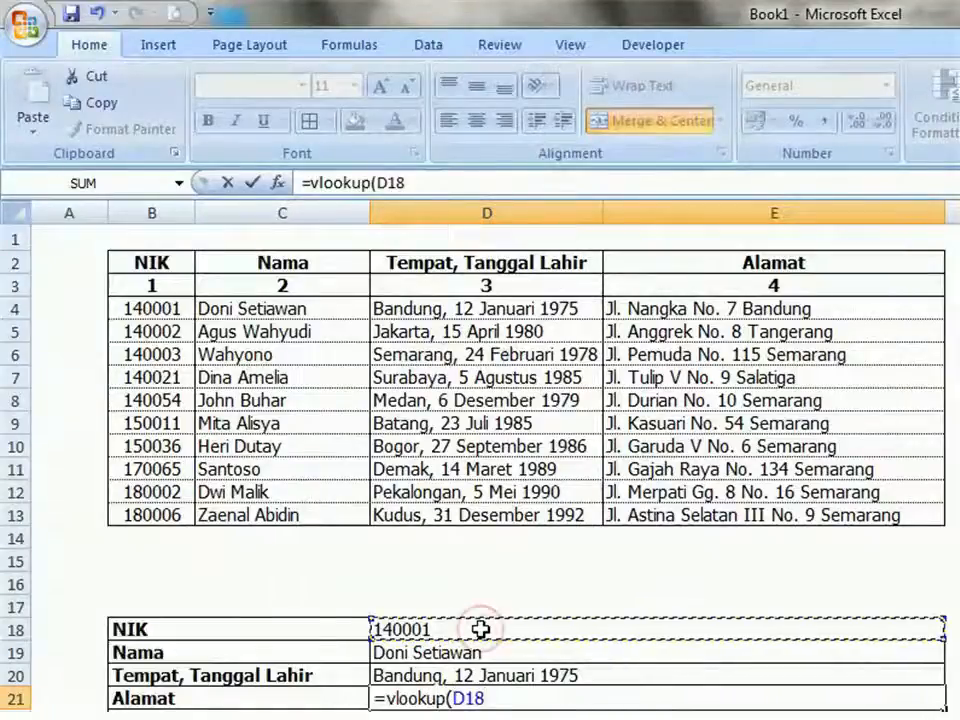
{"action": "type", "text": ";"}
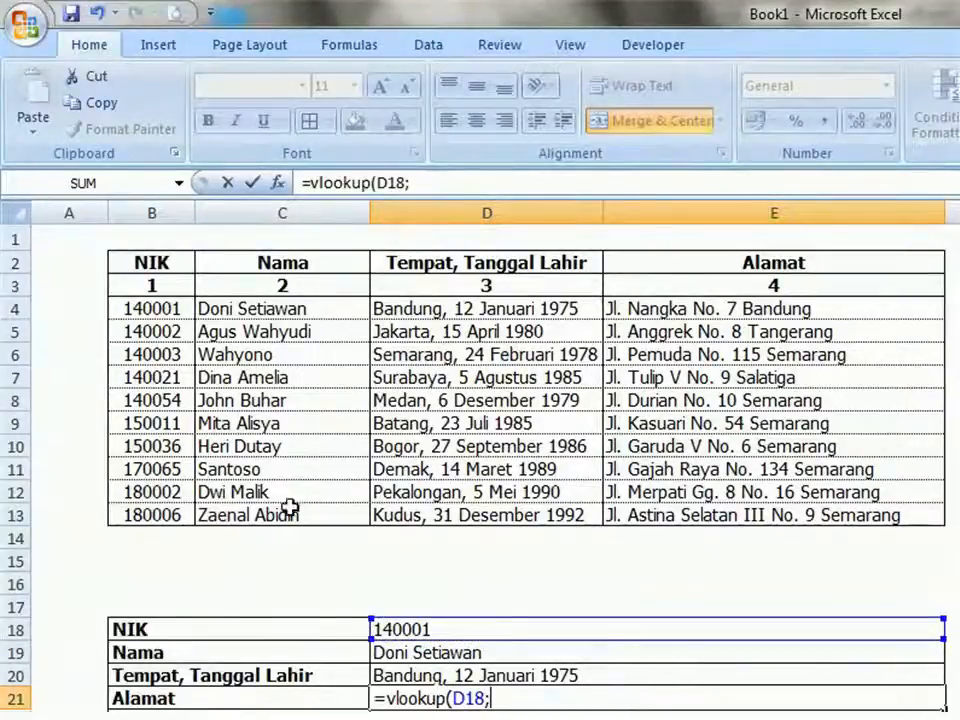
{"action": "left_click_drag", "start_coordinate": [146, 262], "coordinate": [845, 514]}
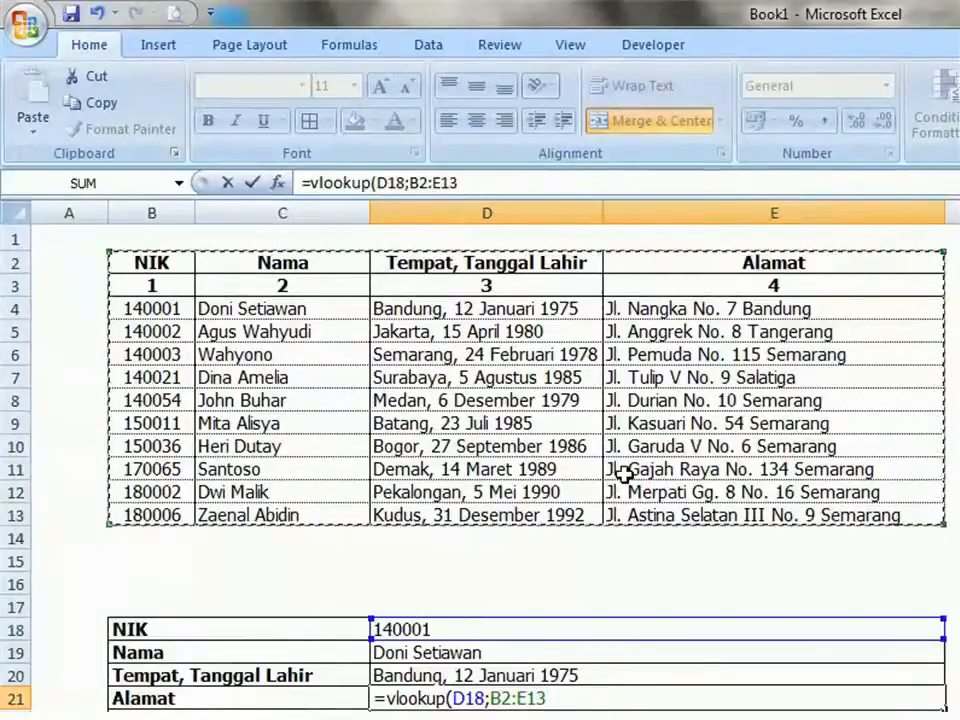
{"action": "type", "text": ";4;"}
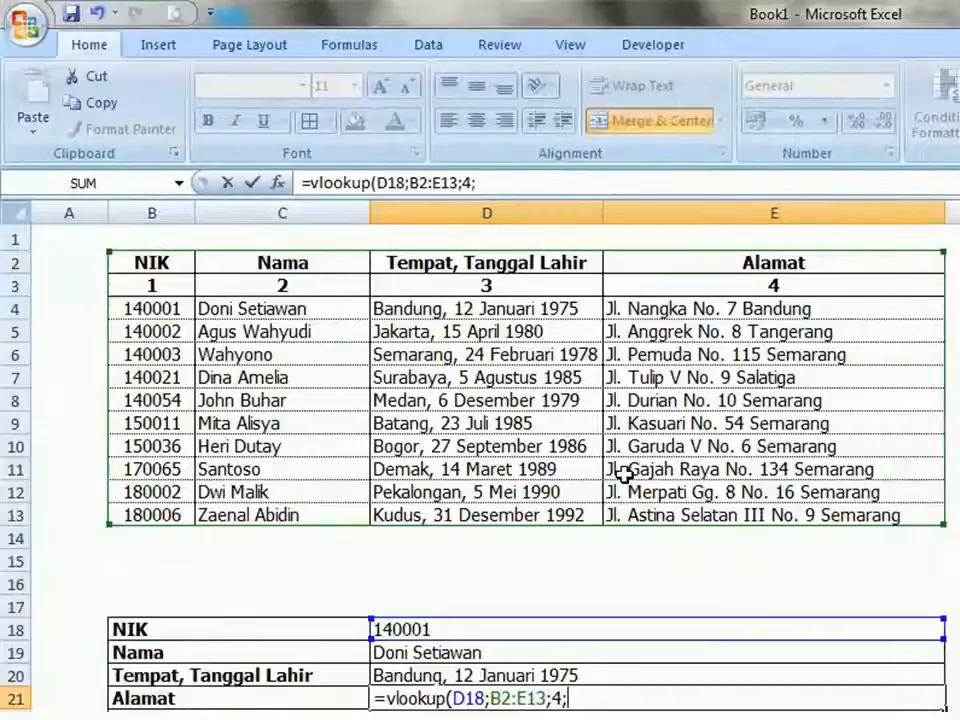
{"action": "type", "text": "FALSE"}
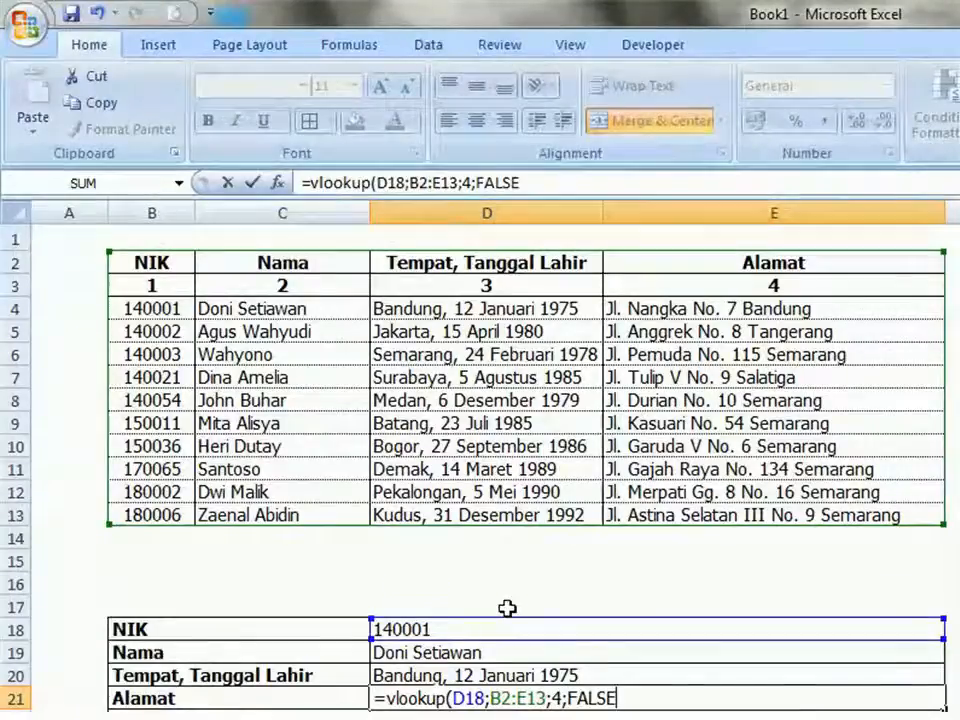
{"action": "key", "text": "Up"}
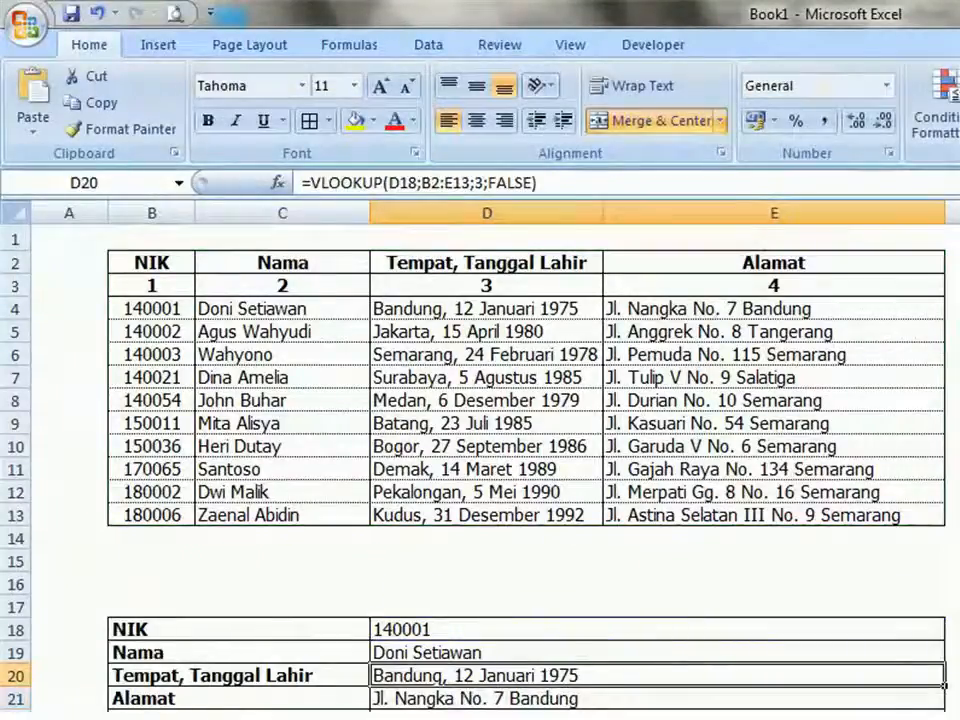
Replace the lookup value in D18 with the NIK of the second person in the data table
{"action": "left_click", "coordinate": [454, 629]}
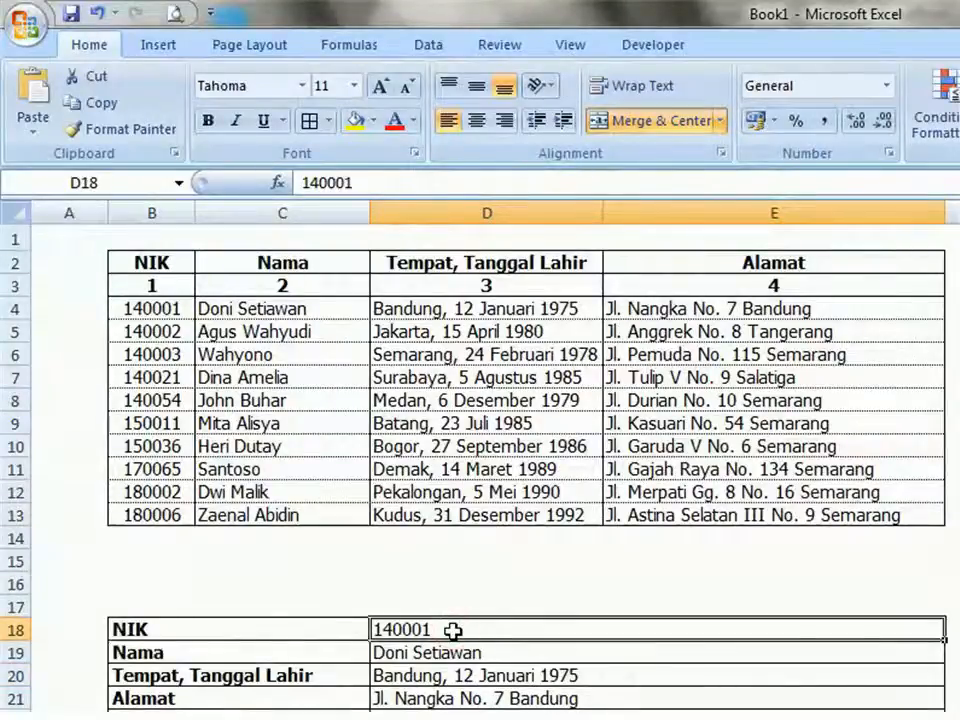
{"action": "type", "text": "14000"}
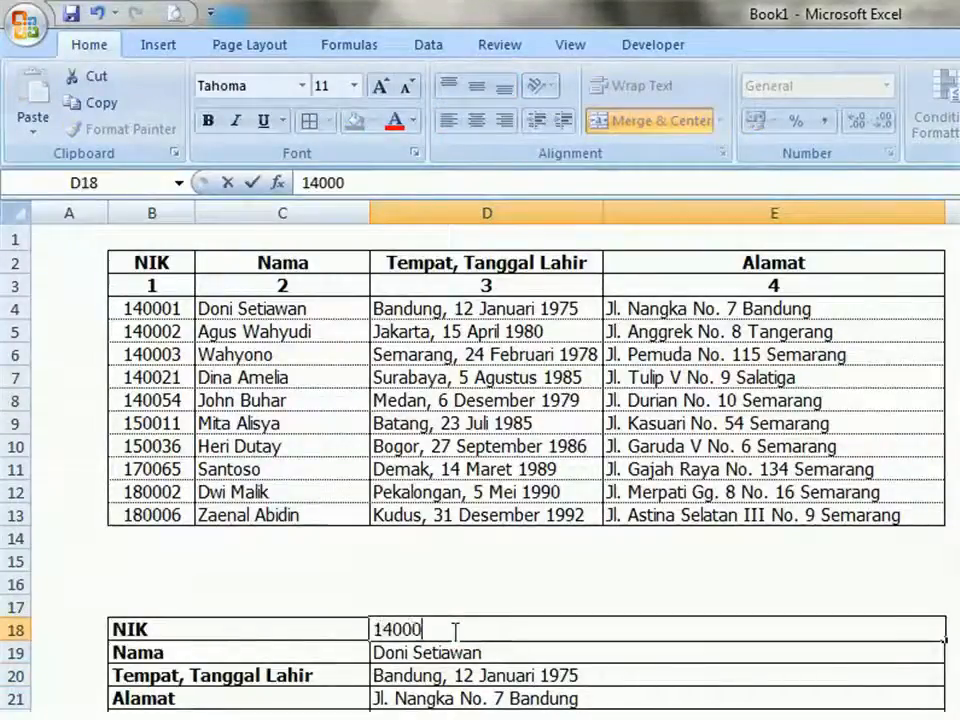
{"action": "key", "text": "Return"}
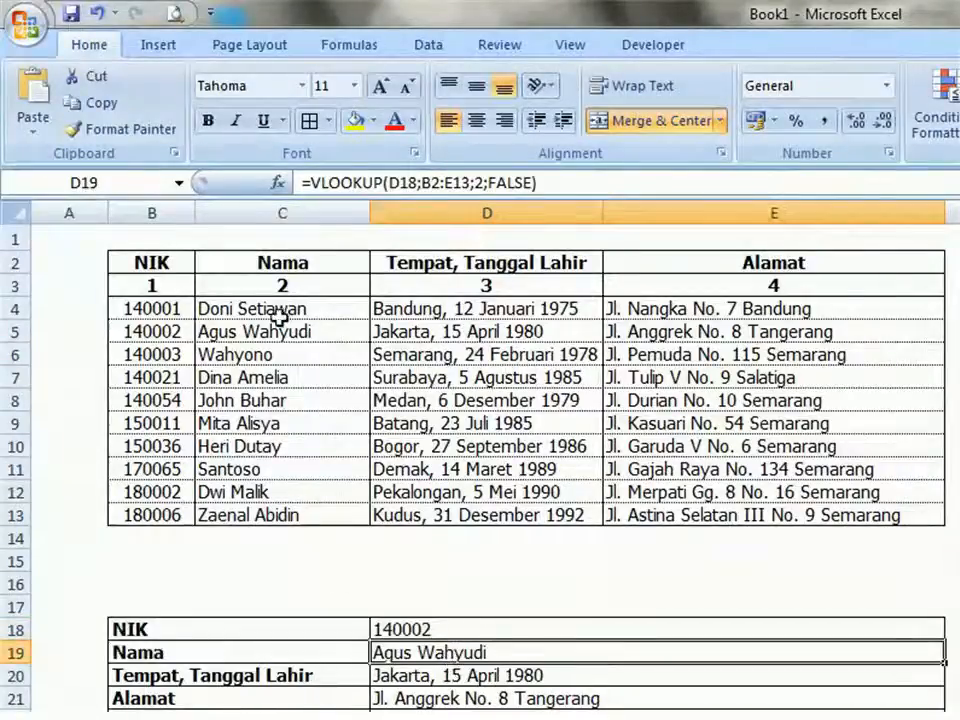
Select row 5 of the data table to compare its record with the lookup form's results
{"action": "left_click", "coordinate": [147, 332]}
{"action": "left_click", "coordinate": [19, 337]}
{"action": "left_click", "coordinate": [12, 333]}
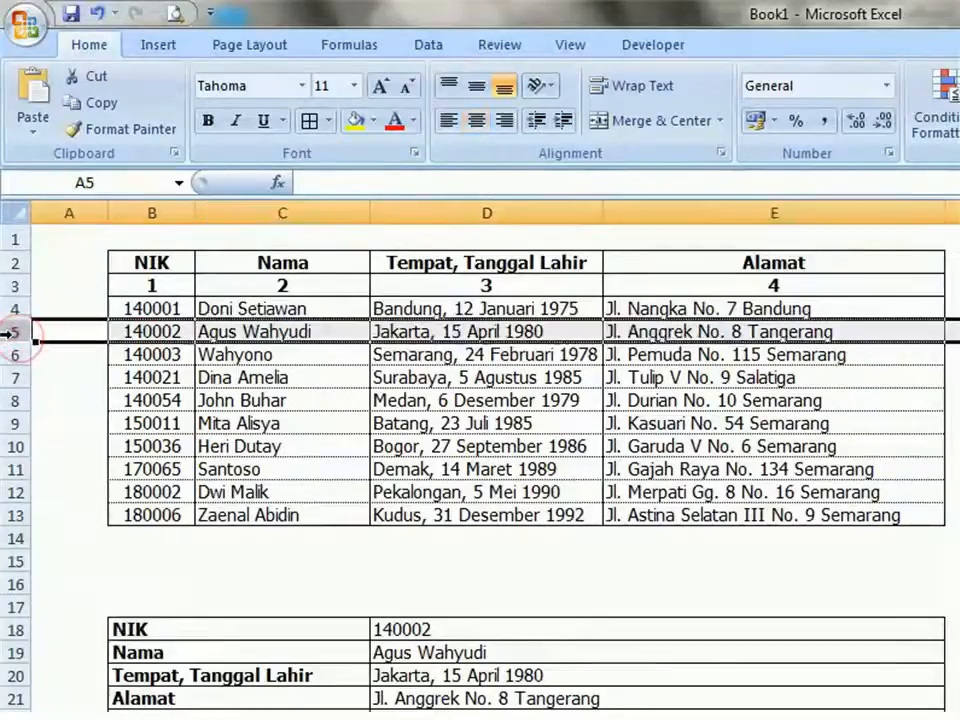
Replace the lookup value in D18 with the NIK listed in row 9 of the data table
{"action": "left_click", "coordinate": [440, 630]}
{"action": "left_click", "coordinate": [376, 184]}
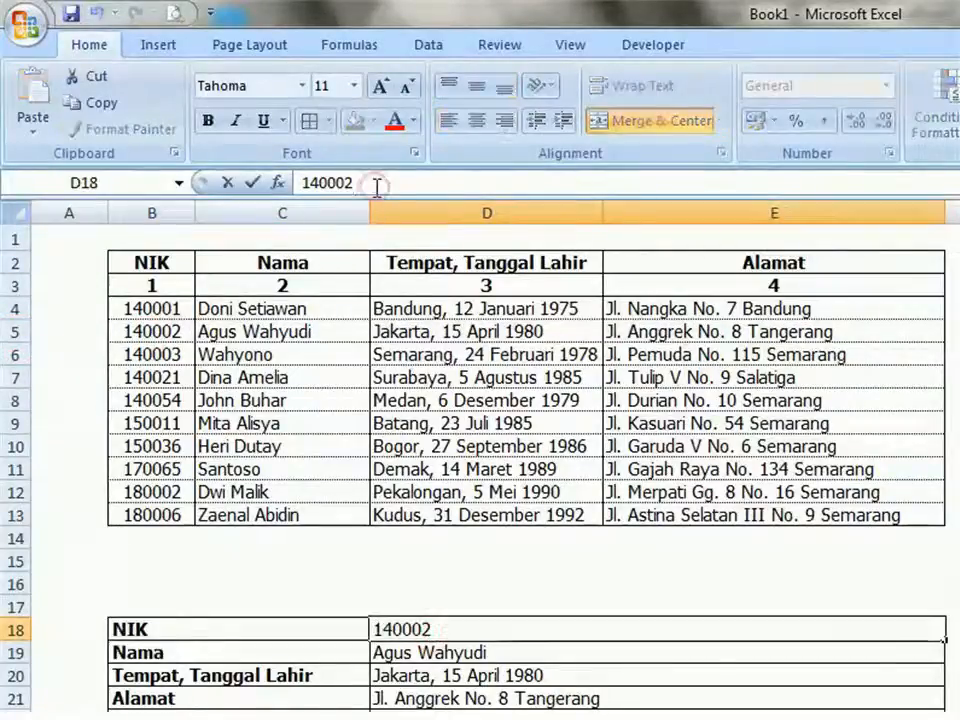
{"action": "key", "text": "BackSpace"}
{"action": "key", "text": "BackSpace"}
{"action": "key", "text": "BackSpace"}
{"action": "key", "text": "BackSpace"}
{"action": "key", "text": "BackSpace"}
{"action": "key", "text": "BackSpace"}
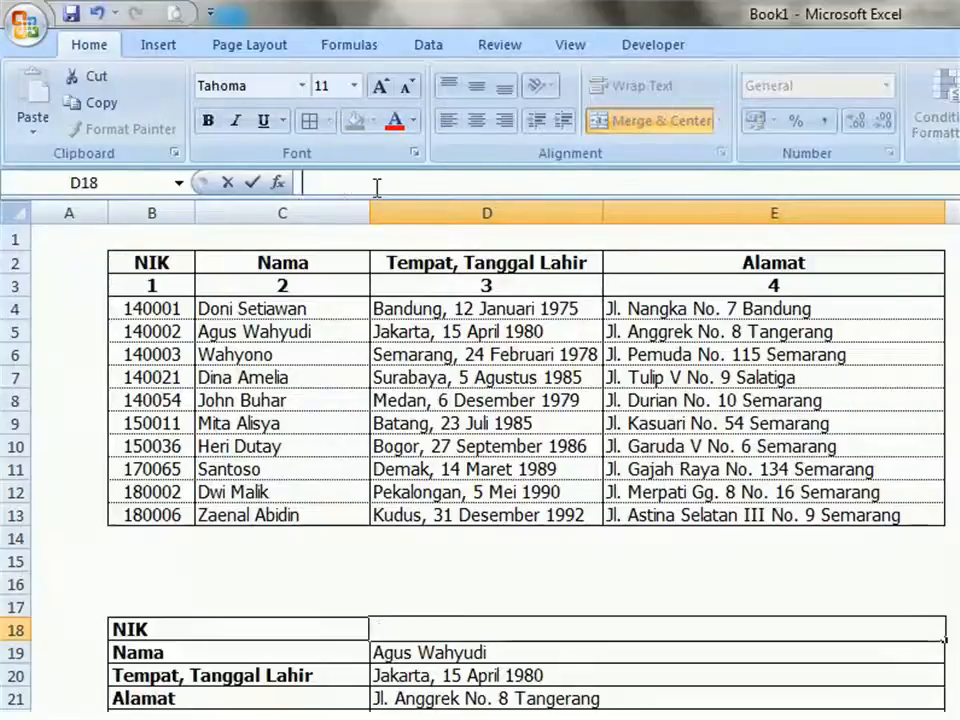
{"action": "type", "text": "1"}
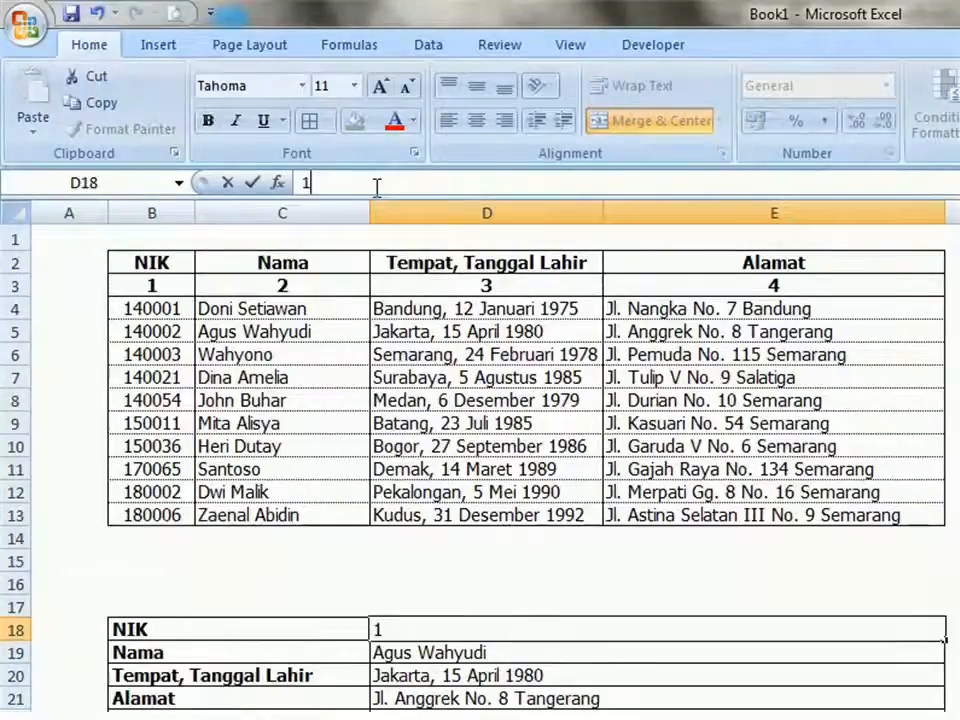
{"action": "type", "text": "50"}
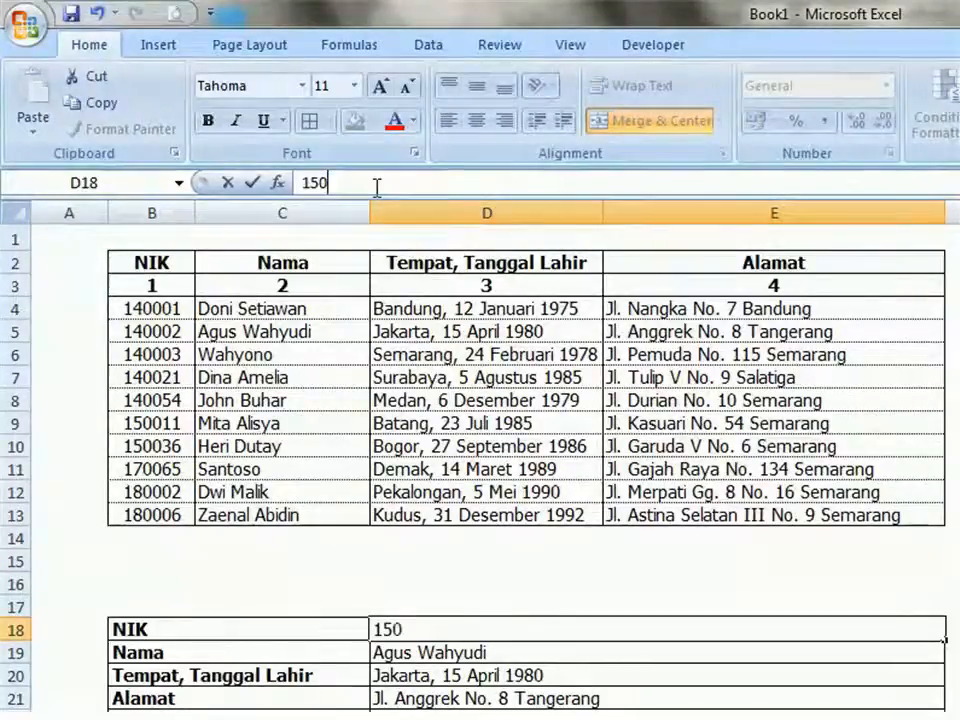
{"action": "type", "text": "011"}
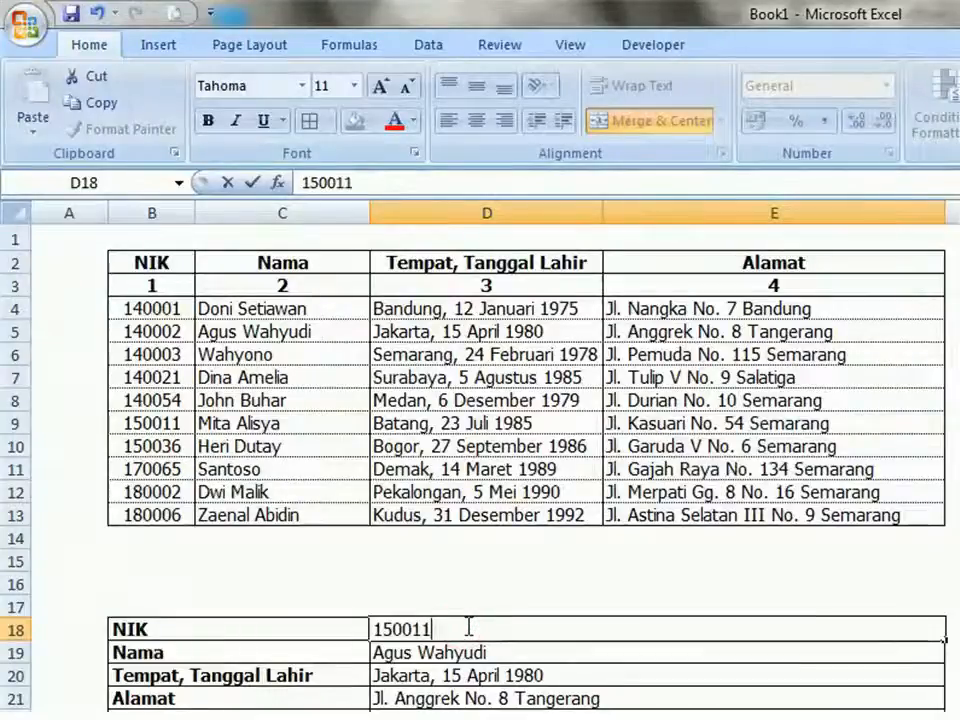
{"action": "key", "text": "Return"}
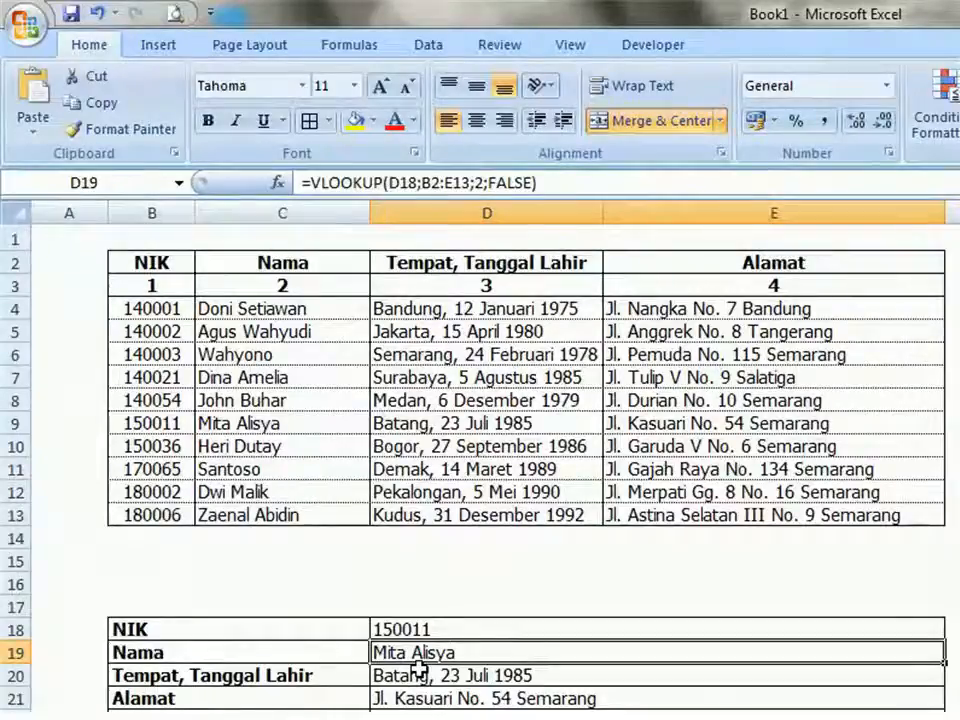
Overwrite the lookup value in D18 with the NIK listed in row 12 of the data table
{"action": "left_click", "coordinate": [445, 630]}
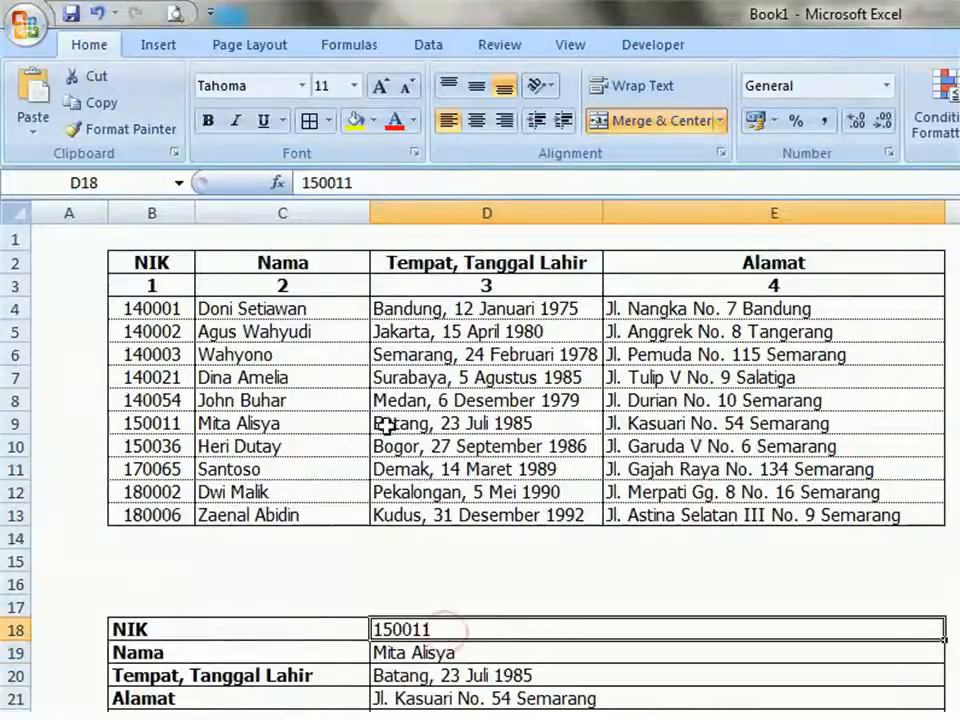
{"action": "type", "text": "180"}
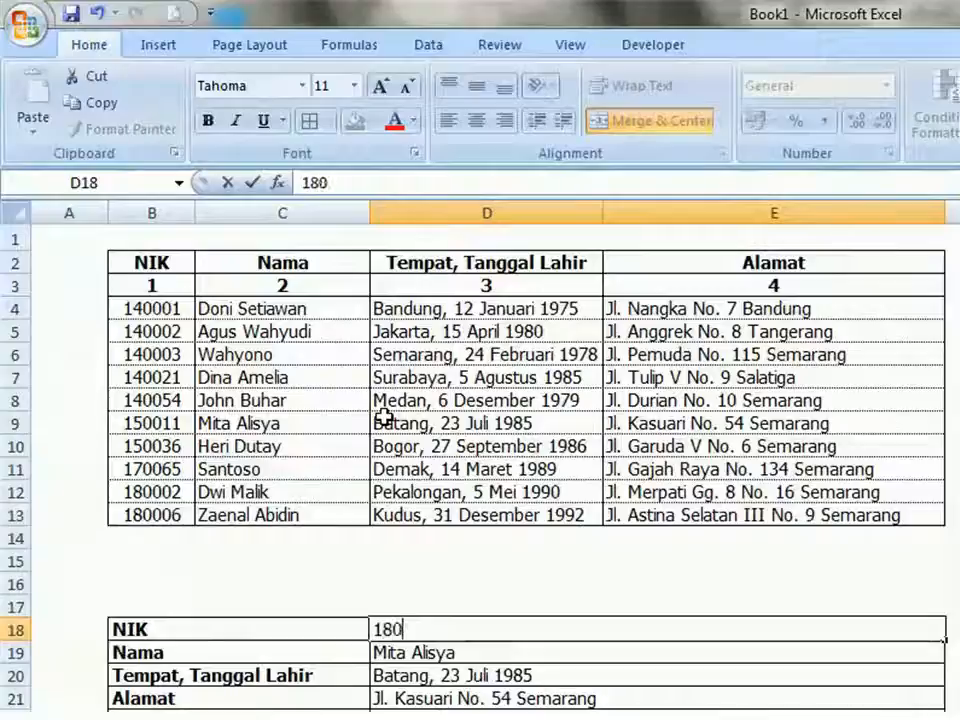
{"action": "type", "text": "002"}
{"action": "key", "text": "Return"}
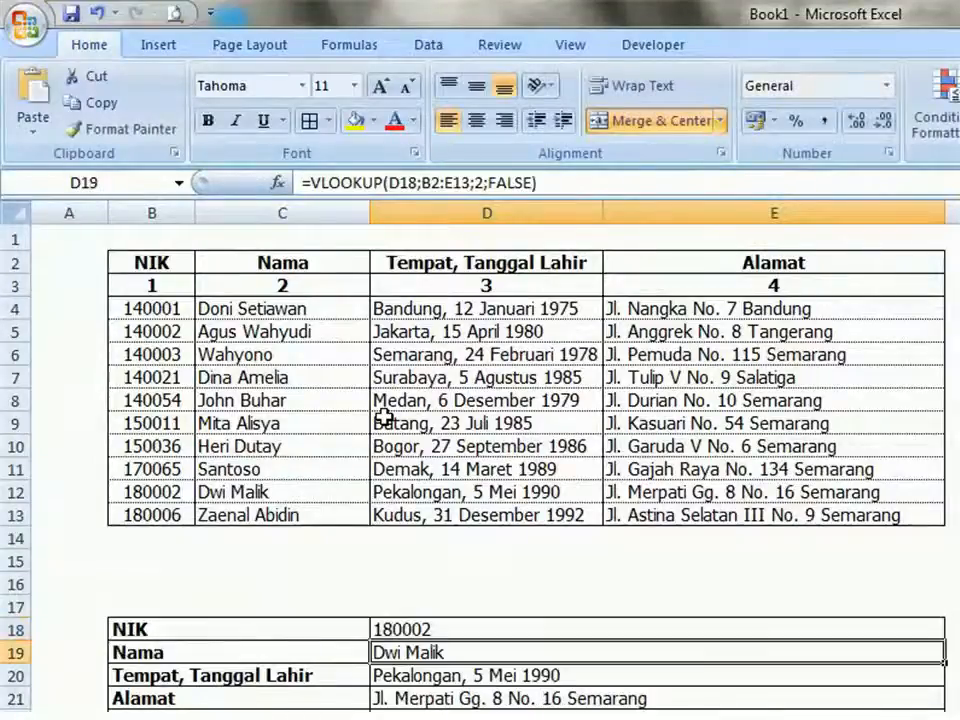
Clear D18 and enter the NIK listed in row 7 of the data table
{"action": "left_click", "coordinate": [401, 628]}
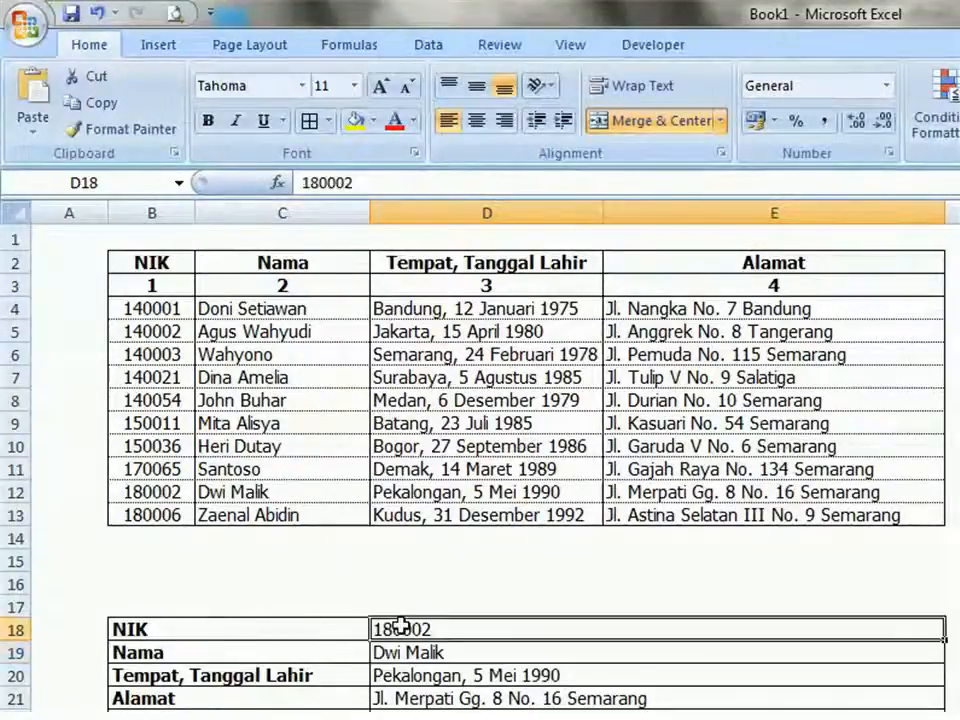
{"action": "key", "text": "Delete"}
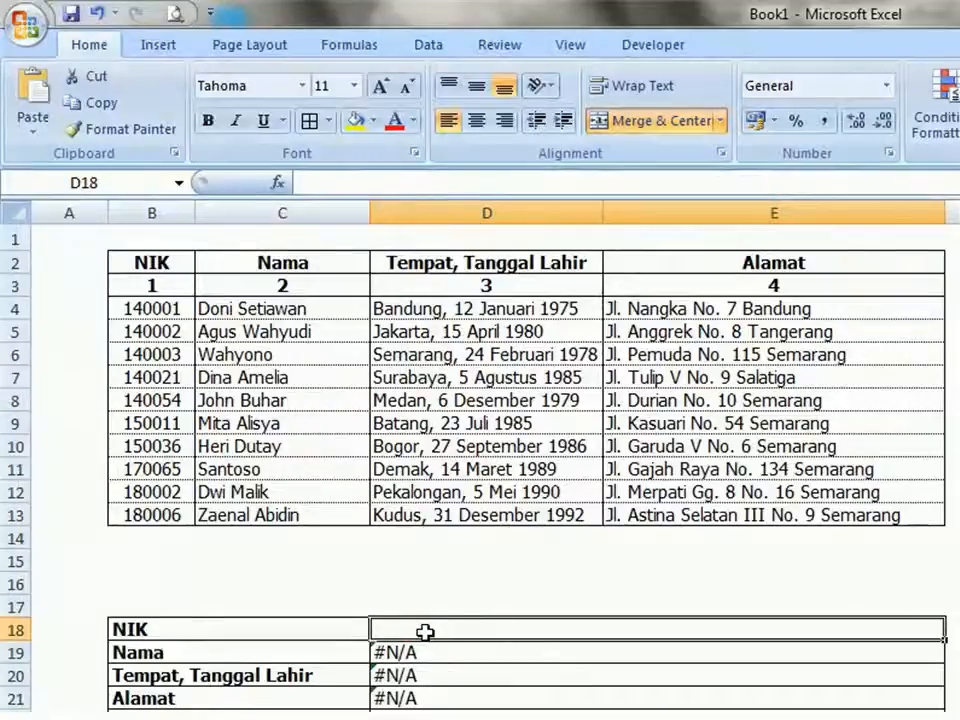
{"action": "type", "text": "1"}
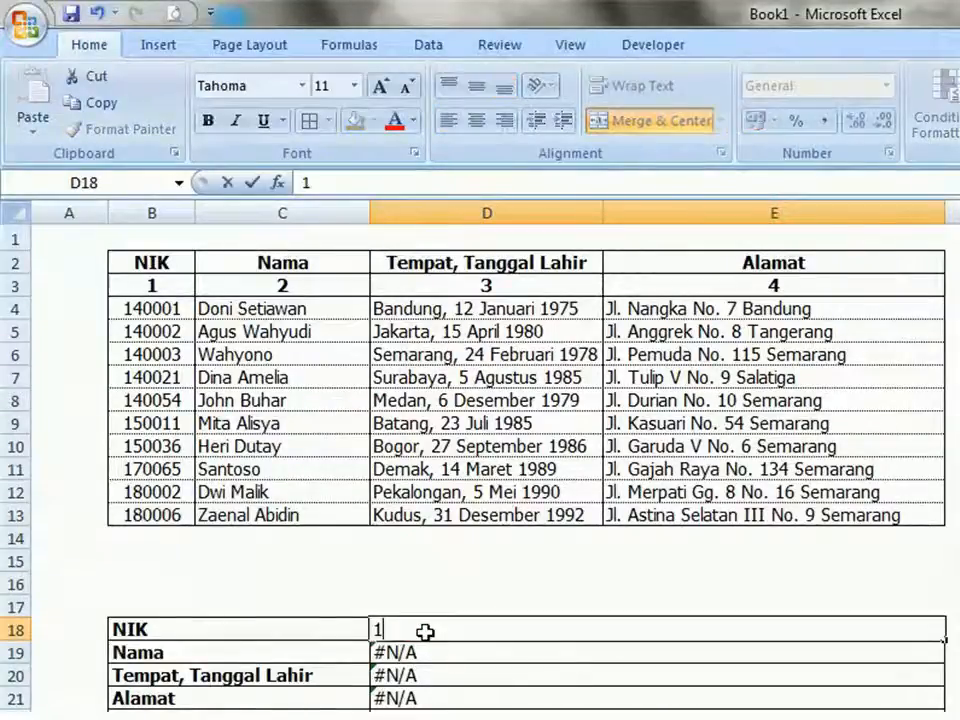
{"action": "type", "text": "40021"}
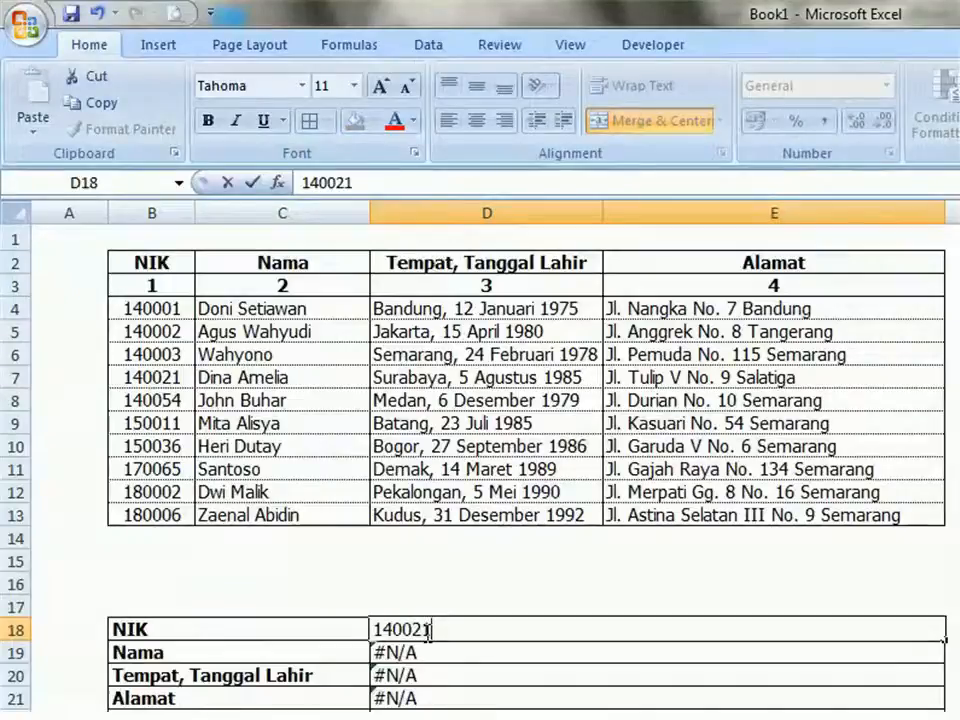
{"action": "key", "text": "Return"}
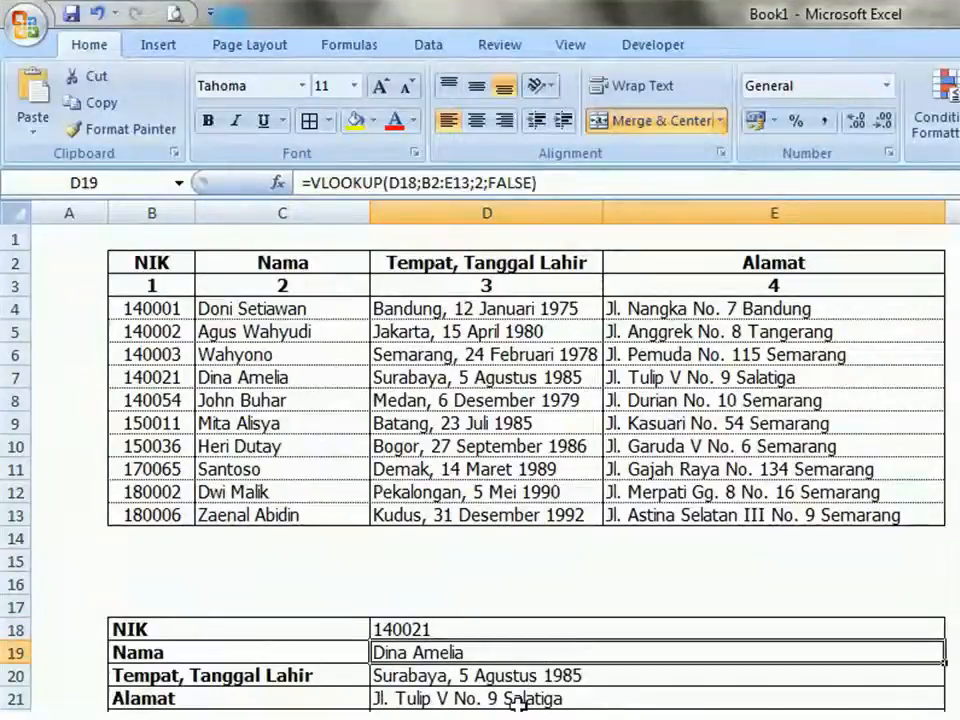
Clear D18 and enter the NIK listed in row 9 of the data table again
{"action": "key", "text": "Up"}
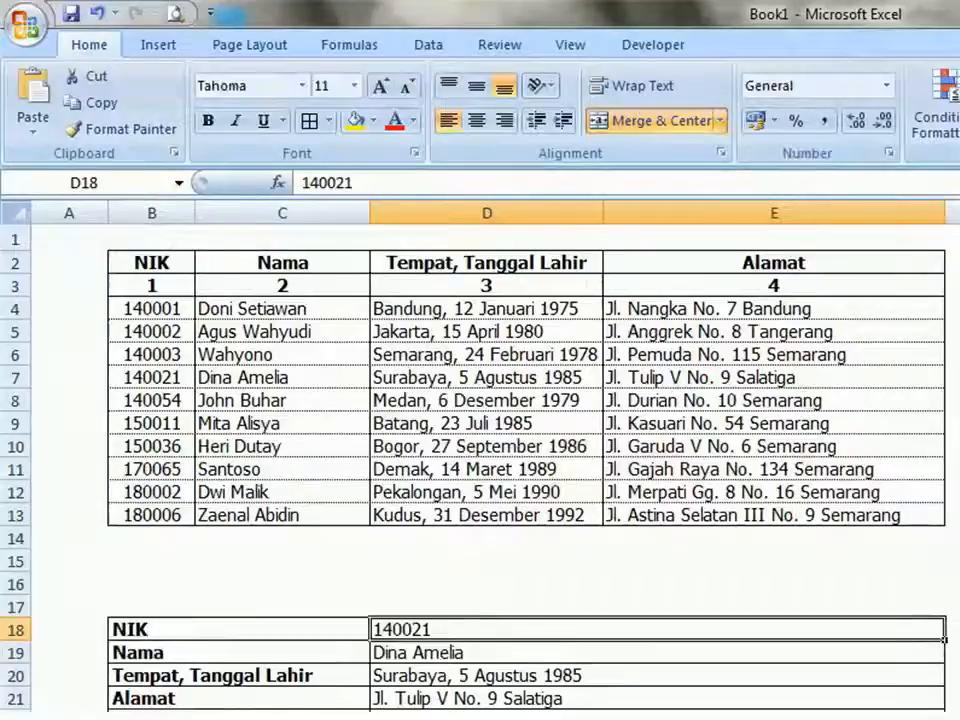
{"action": "key", "text": "Delete"}
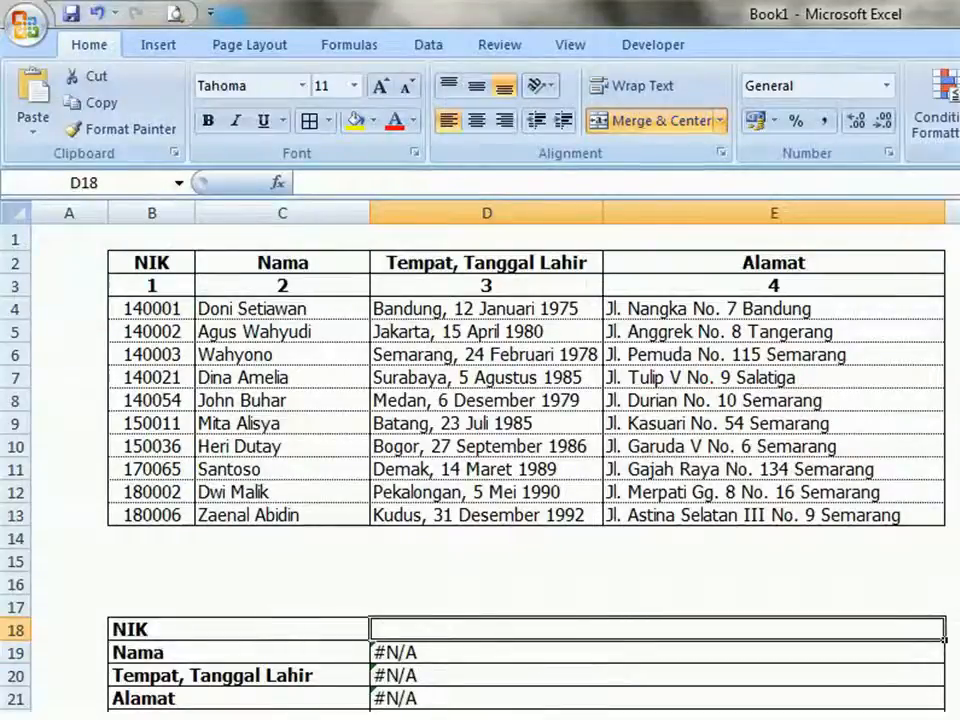
{"action": "type", "text": "150011"}
{"action": "key", "text": "Return"}
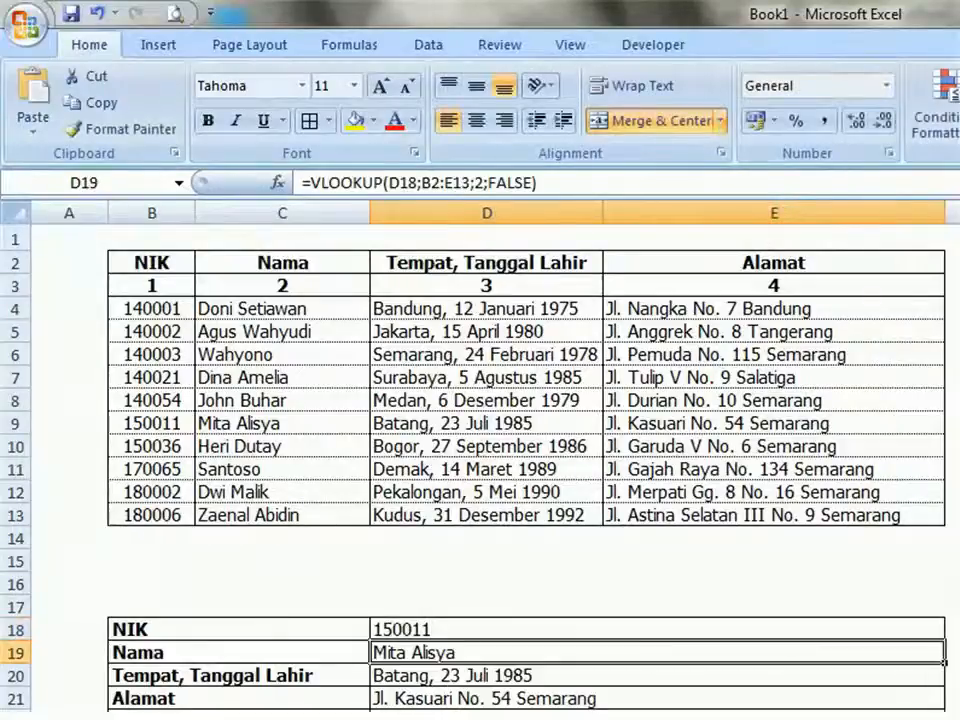
Overwrite the lookup value in D18 with the NIK listed in row 13, the table's last record
{"action": "left_click", "coordinate": [657, 629]}
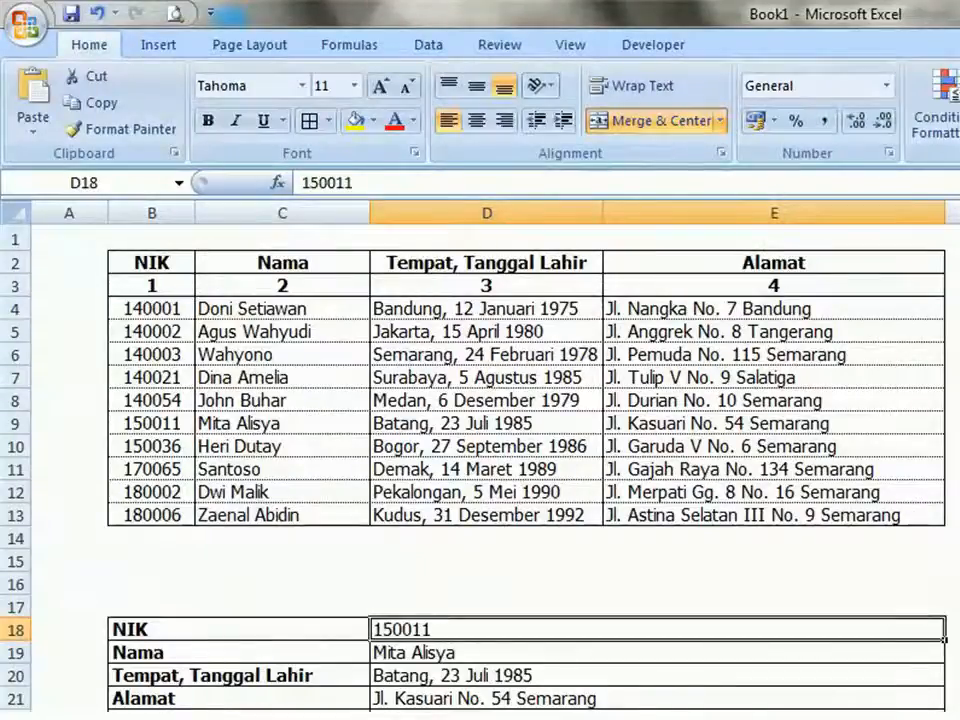
{"action": "type", "text": "180006"}
{"action": "key", "text": "Return"}
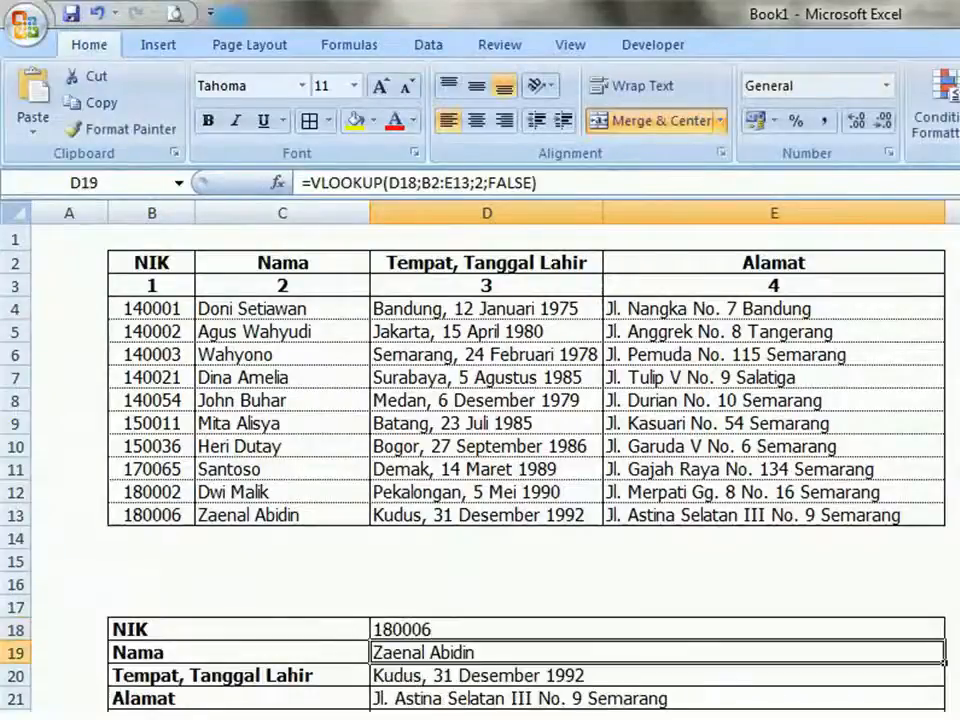
Test the form by entering a NIK in D18 that does not exist in the data table, and clear D18
{"action": "left_click", "coordinate": [656, 630]}
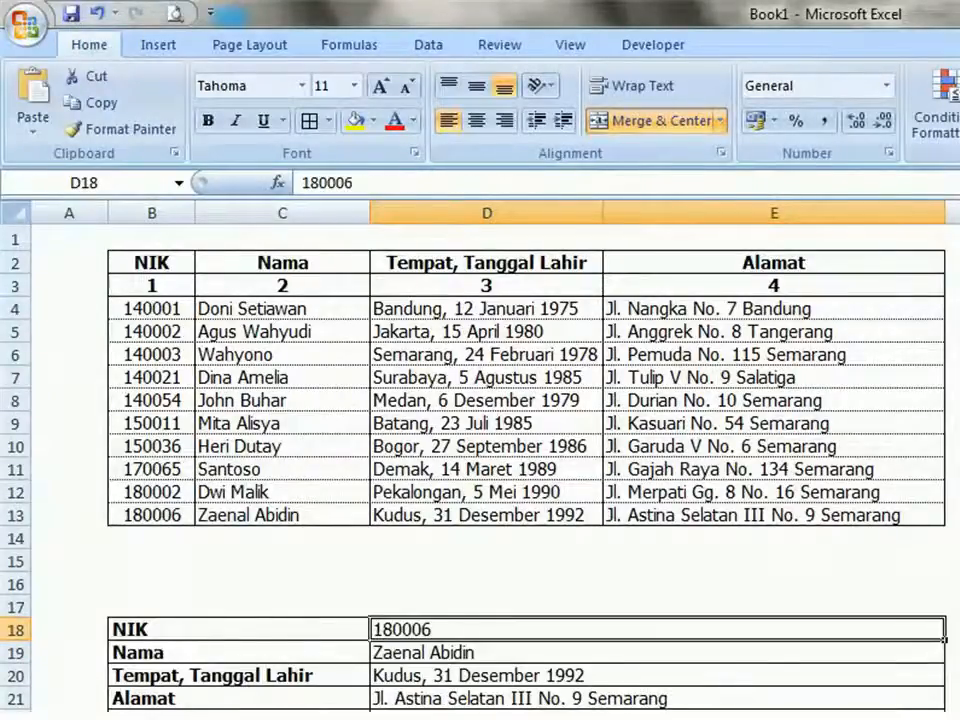
{"action": "type", "text": "150000"}
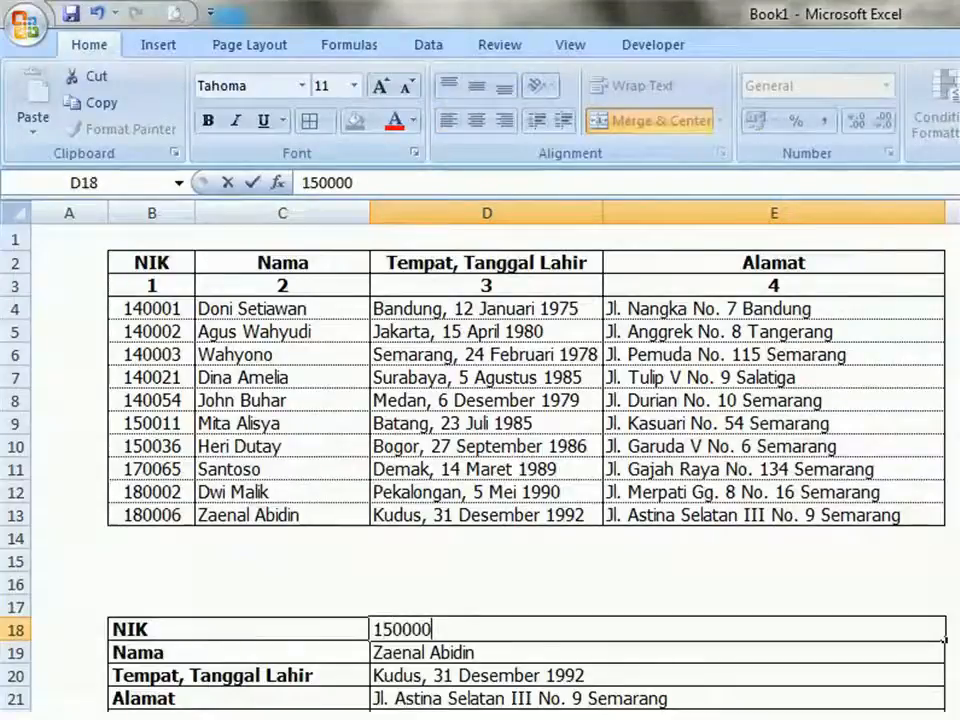
{"action": "key", "text": "Return"}
{"action": "left_click", "coordinate": [656, 630]}
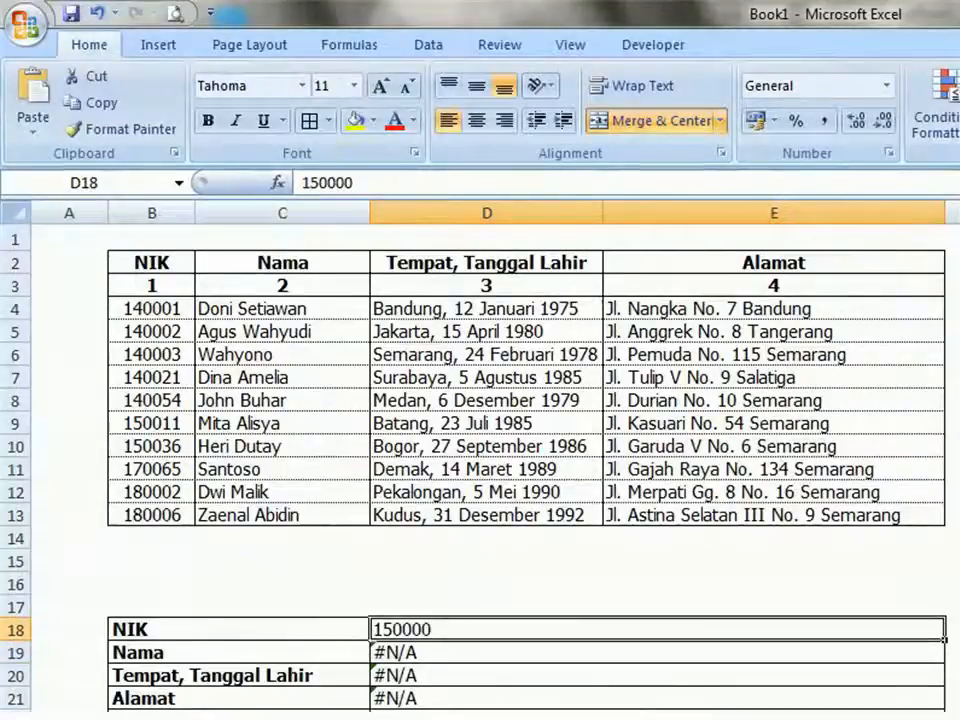
{"action": "key", "text": "Delete"}
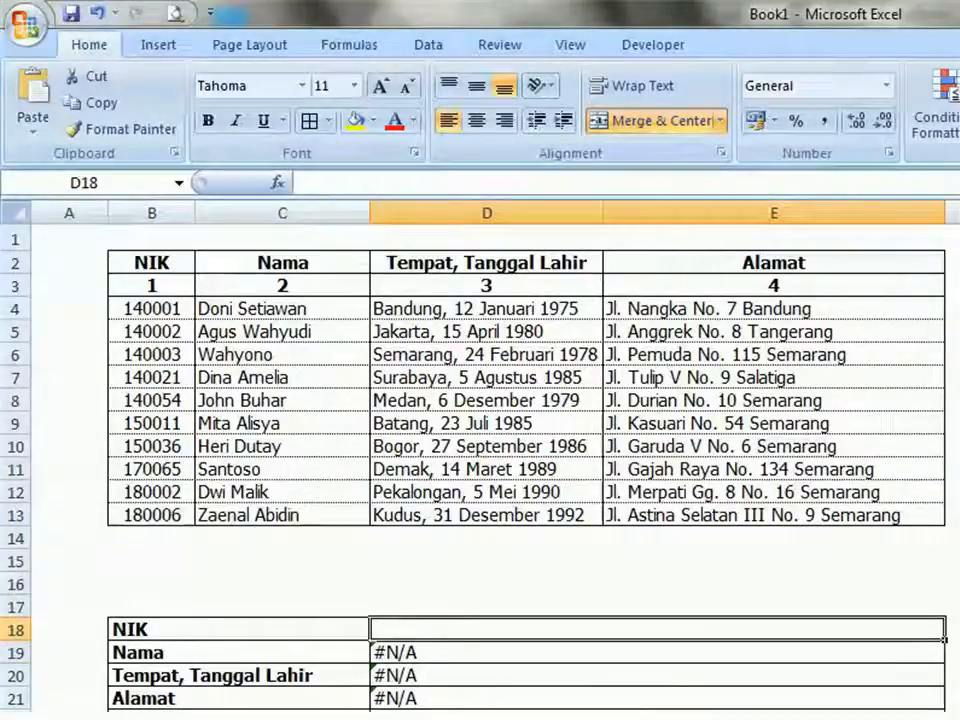